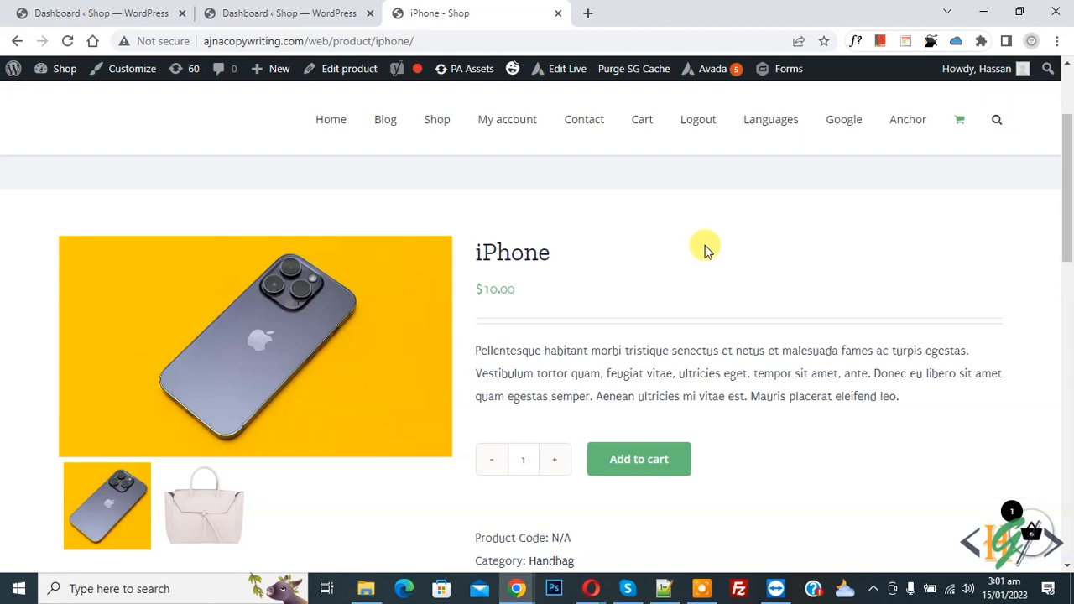
Step: Open the page for adding new plugins in the shop's WordPress admin dashboard
left_click(332, 16)
scroll(369, 168, "down", 5)
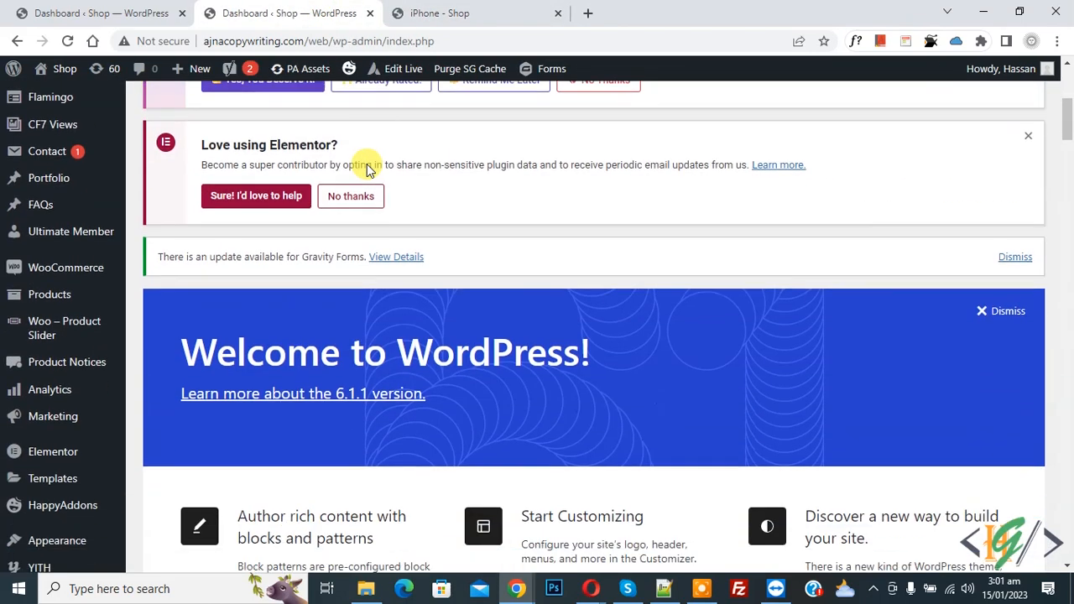
scroll(367, 168, "down", 3)
mouse_move(112, 420)
left_click(163, 437)
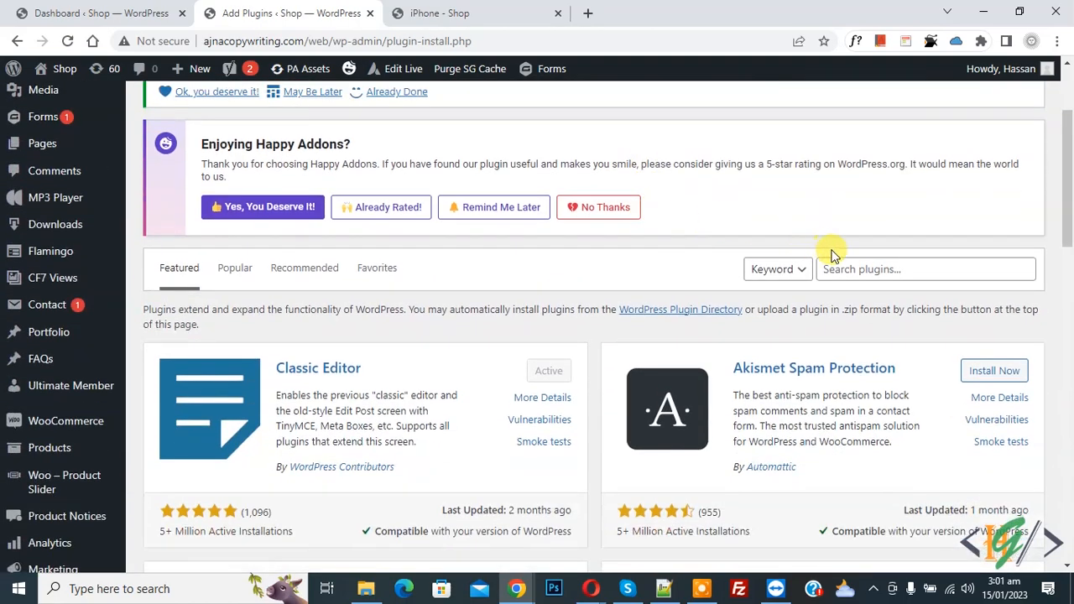
Step: Search for the plugin "Dynamic Pricing With Discount Rules for WooCommerce", then install and activate it
left_click(852, 265)
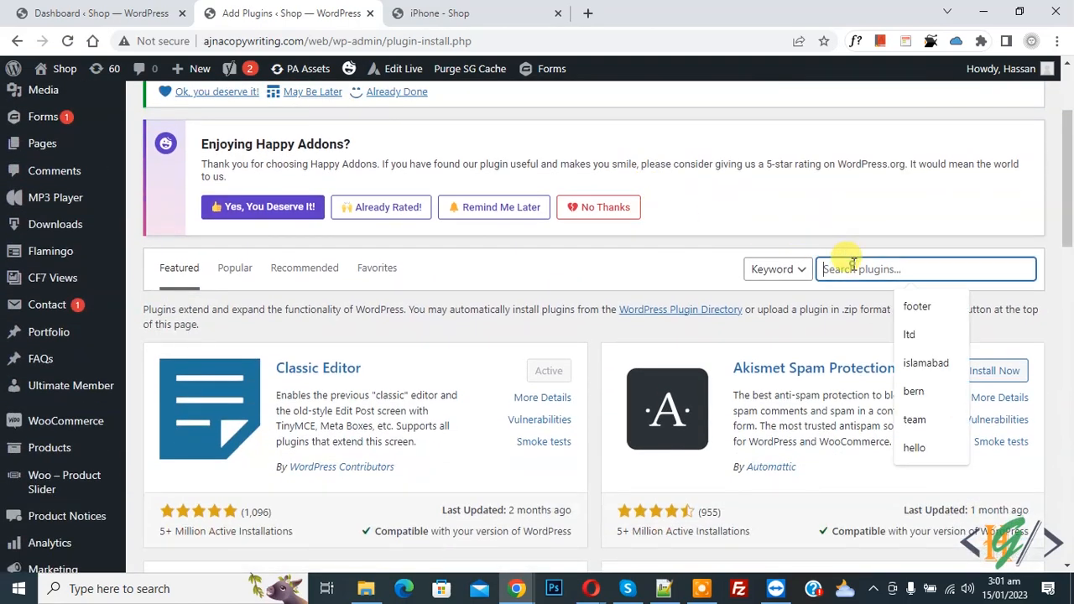
type("Dynamic Pricing With Discount Rules for WooCommerce")
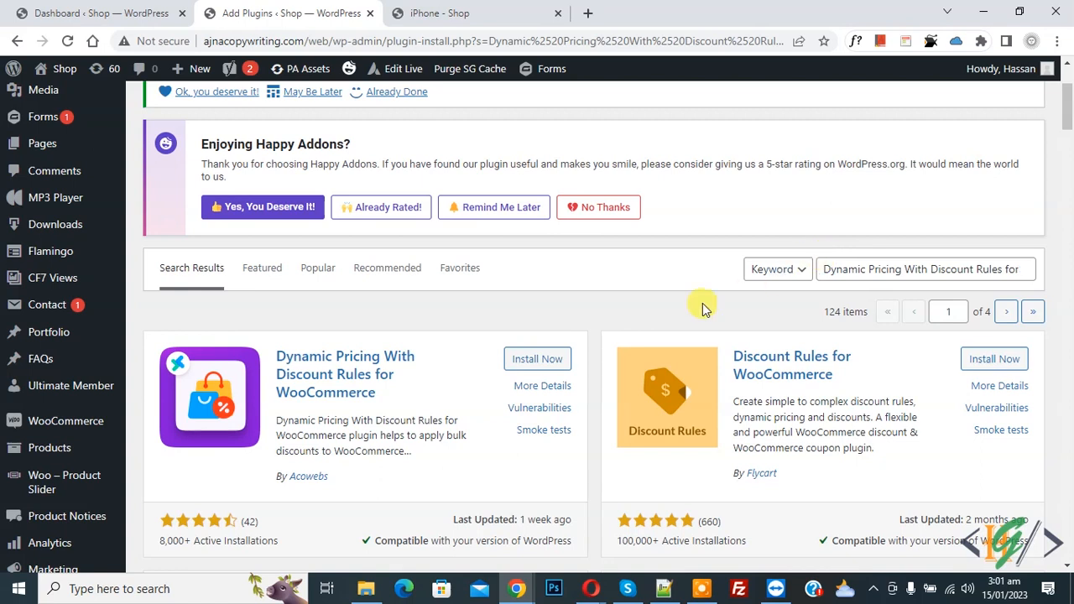
left_click(534, 366)
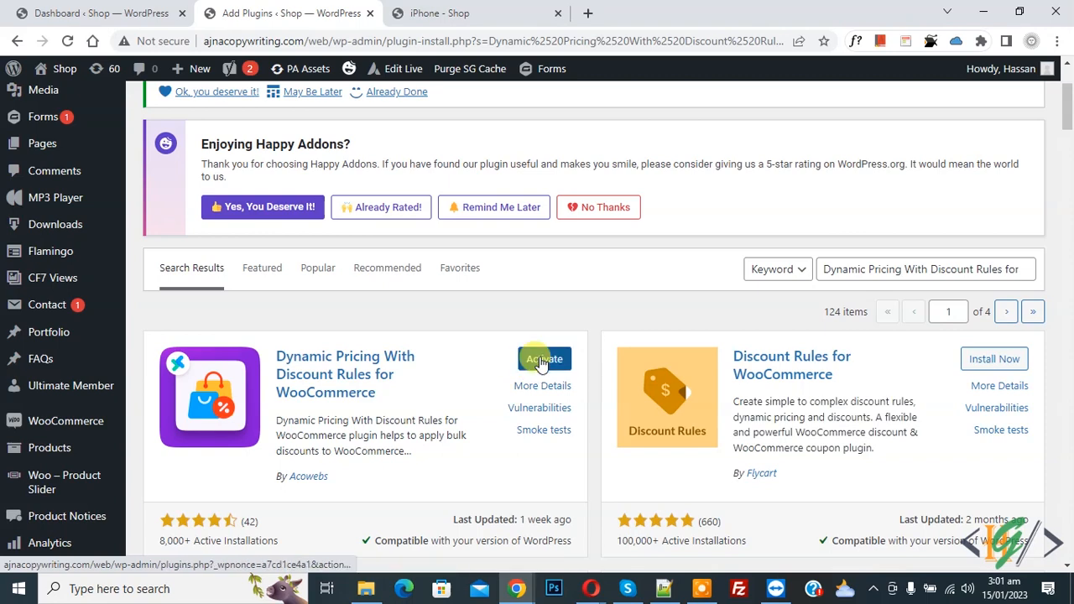
left_click(534, 363)
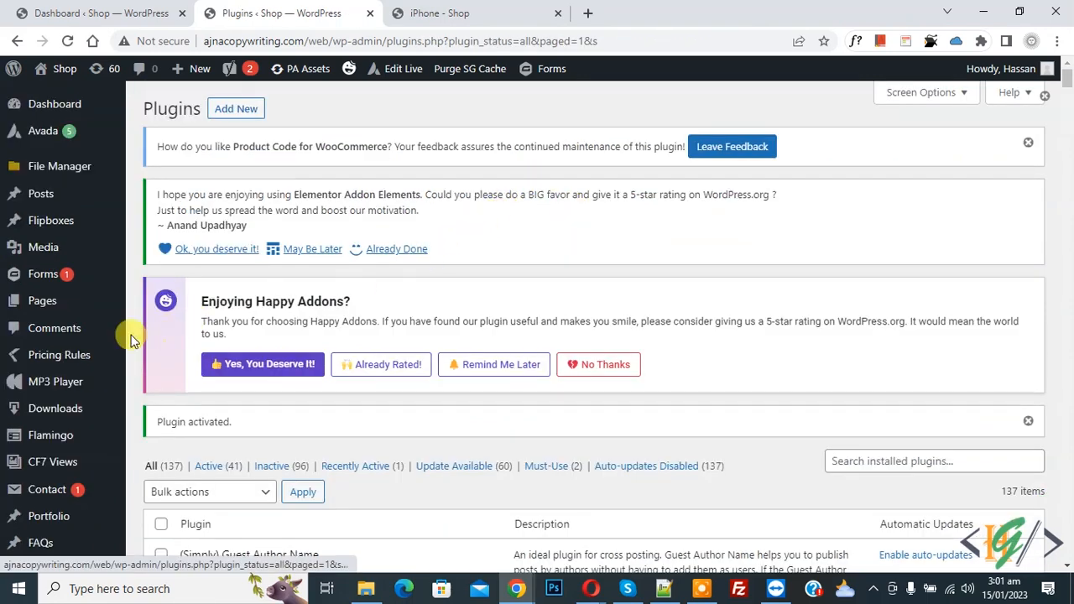
Step: Add a new product list under the Pricing Rules plugin and name it "iphone product list"
mouse_move(55, 353)
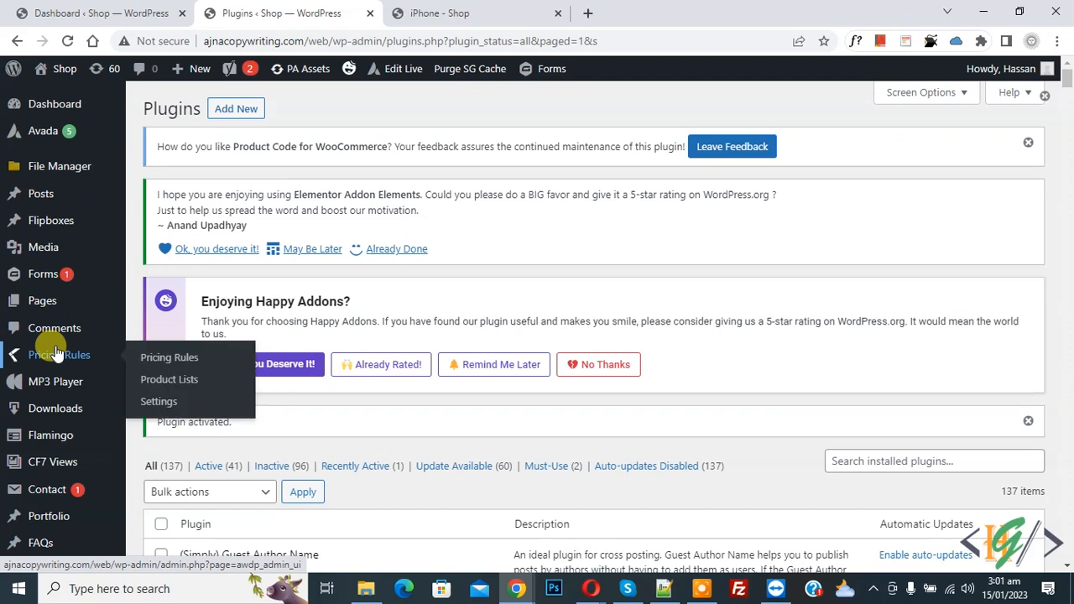
left_click(177, 382)
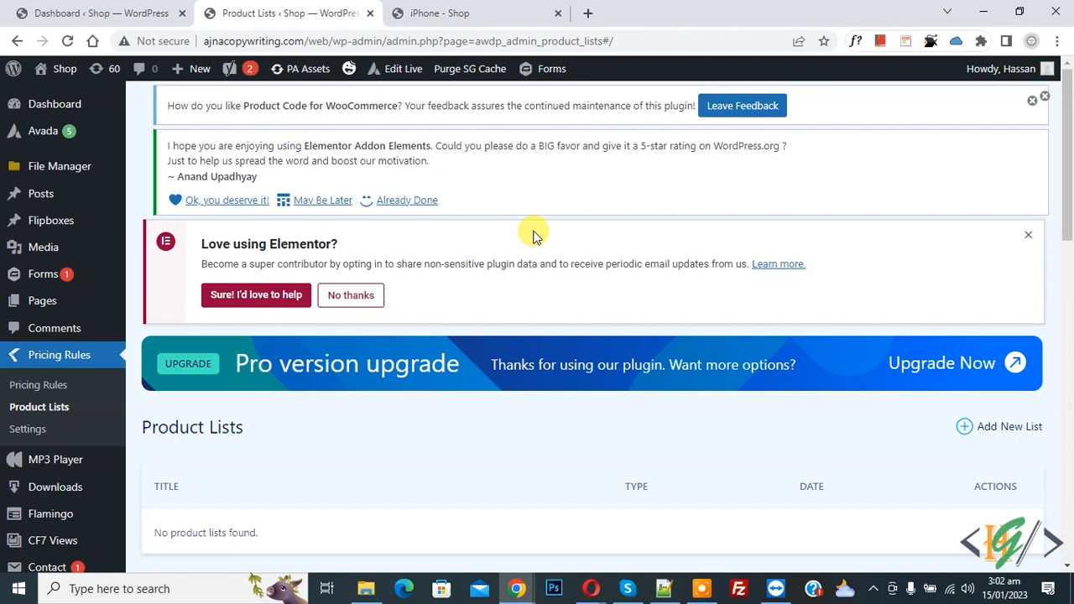
left_click(1008, 429)
scroll(525, 211, "down", 4)
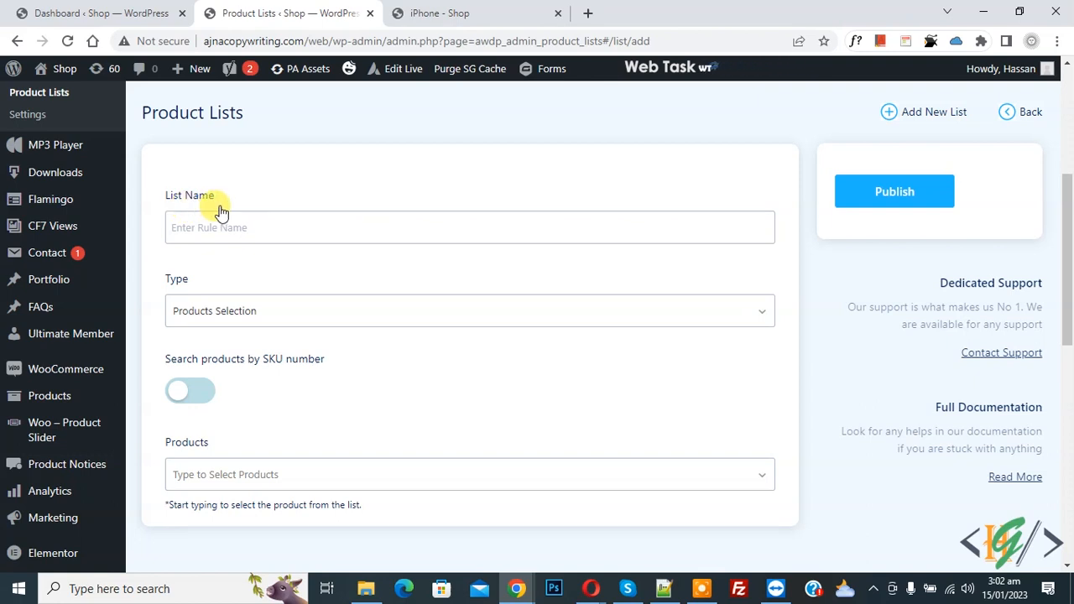
left_click(225, 212)
type("iphone product list")
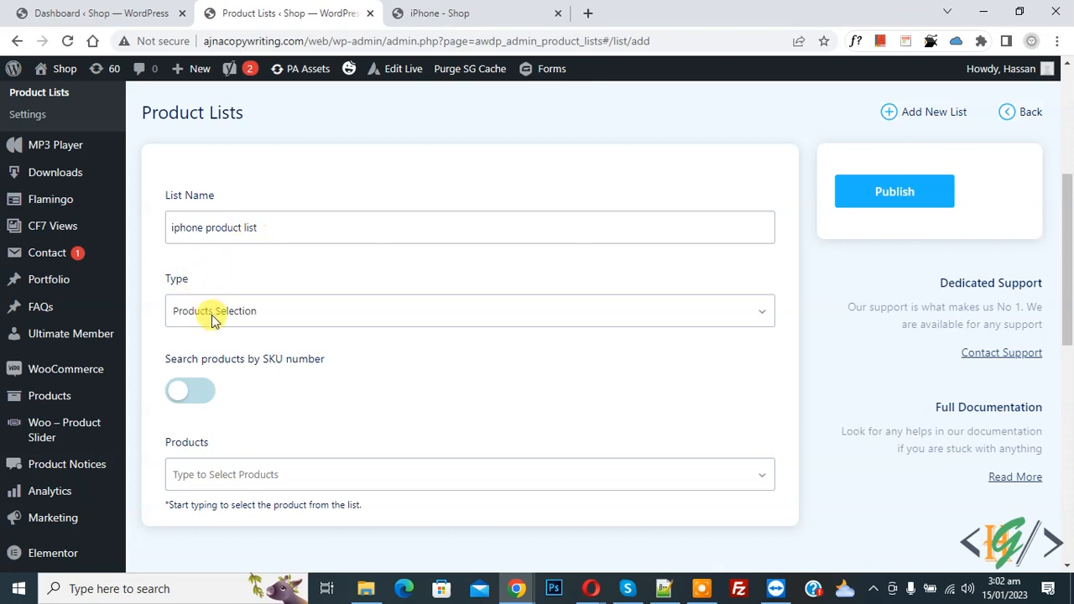
Step: Add the iPhone product to the product list and publish the list
scroll(287, 281, "down", 2)
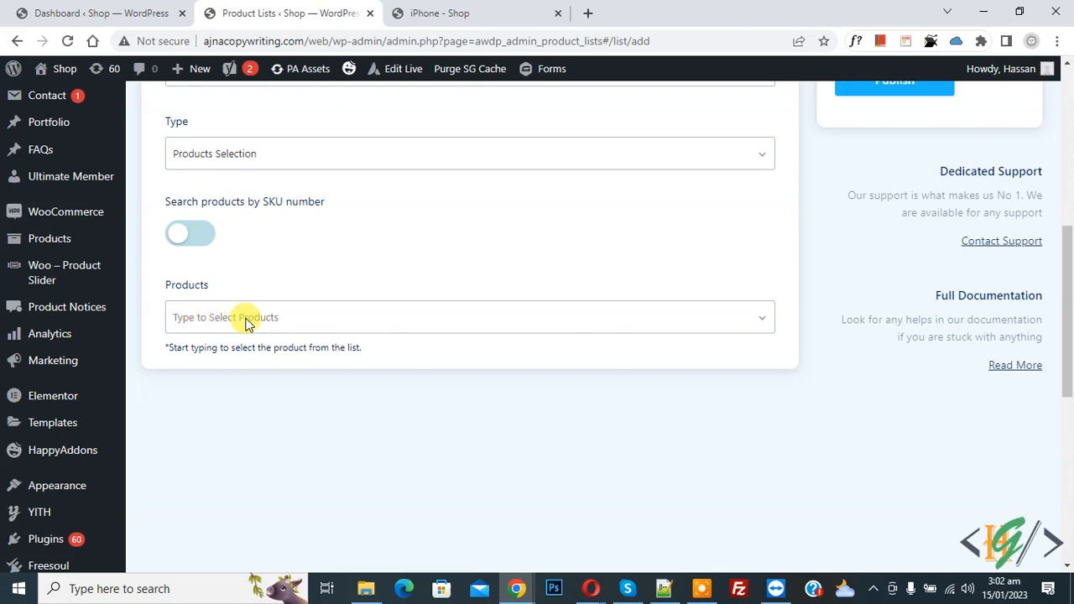
left_click(224, 319)
type("iphone")
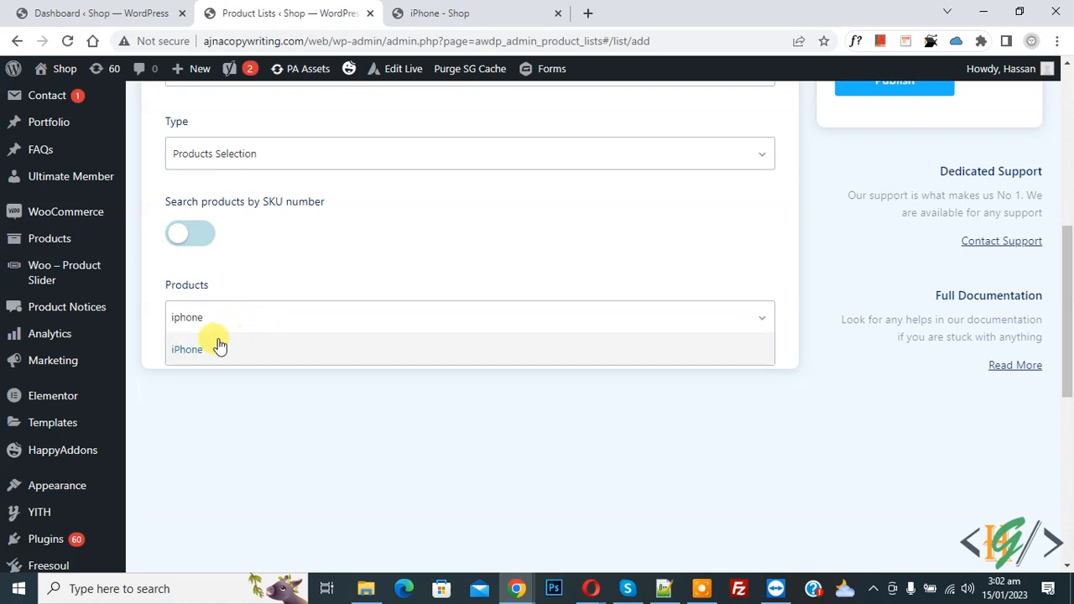
left_click(189, 351)
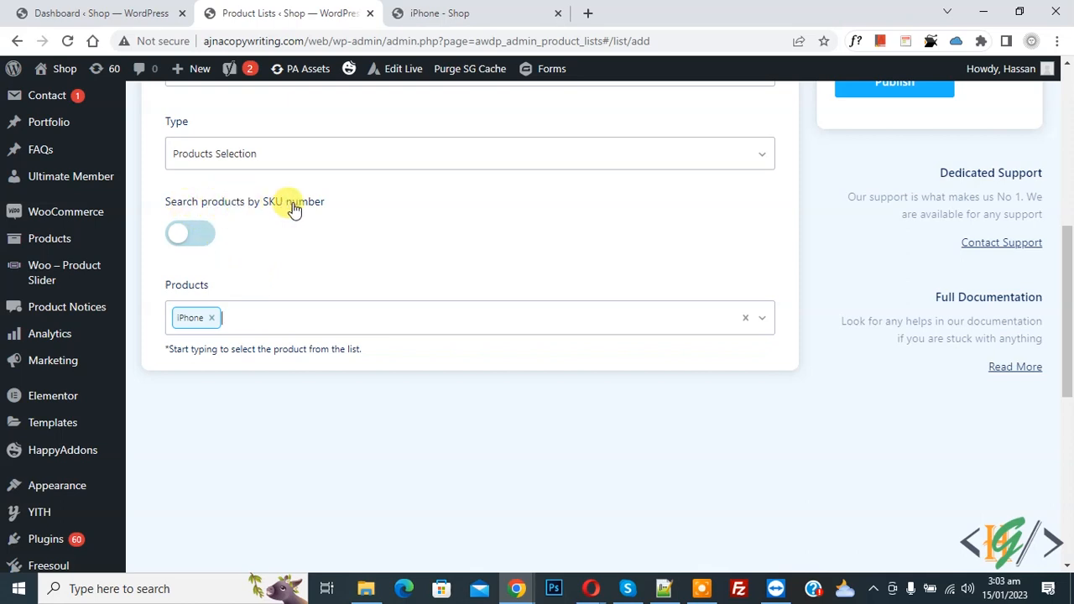
scroll(695, 316, "up", 1)
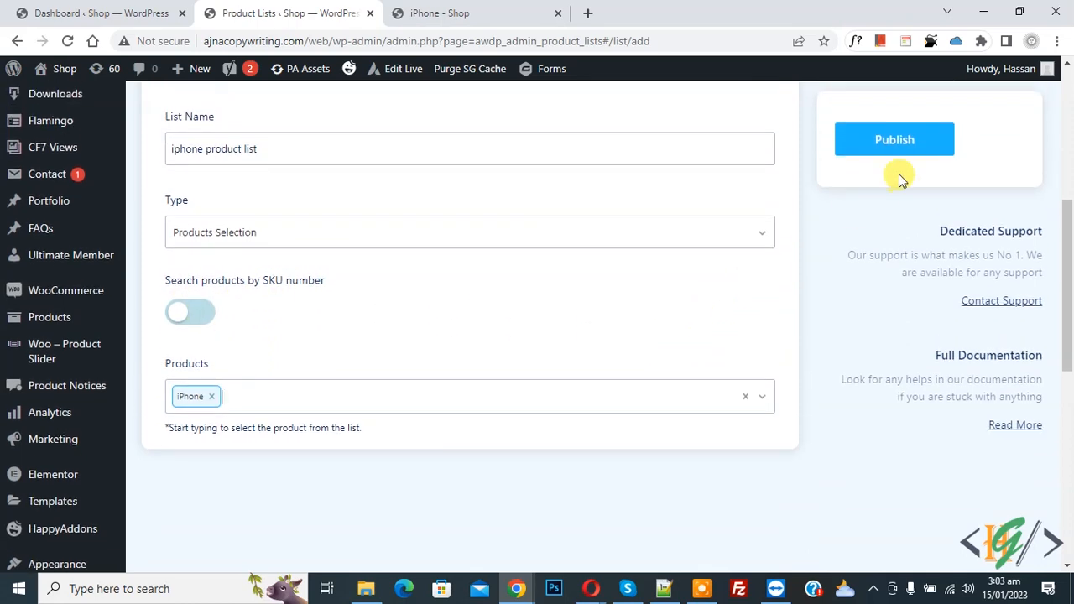
left_click(907, 149)
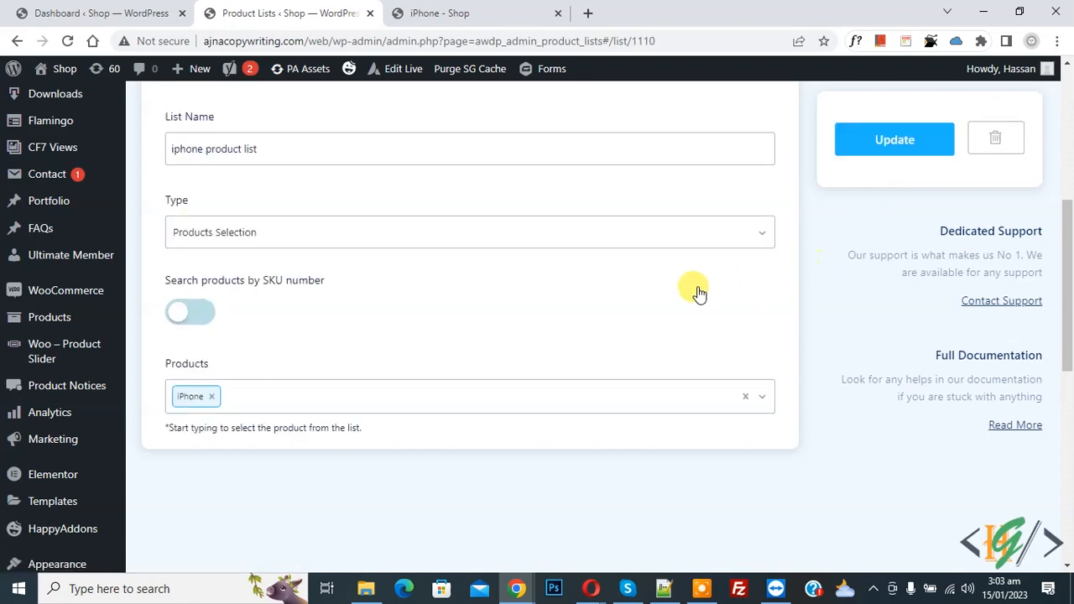
Step: Add a new pricing rule and name it "Product Price Change on Quantity"
scroll(685, 295, "up", 3)
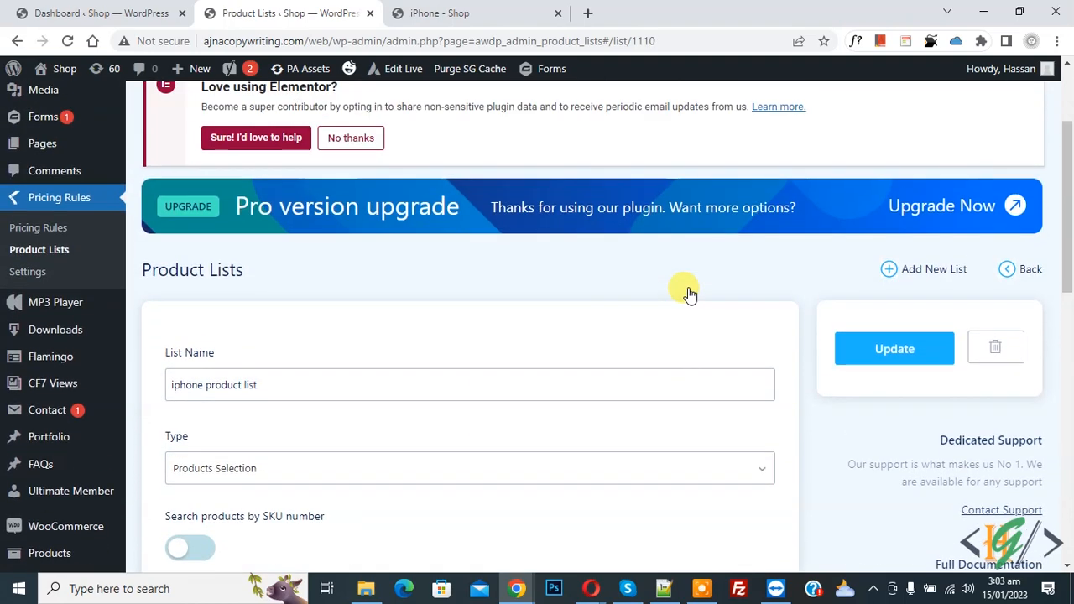
left_click(37, 238)
scroll(703, 176, "down", 2)
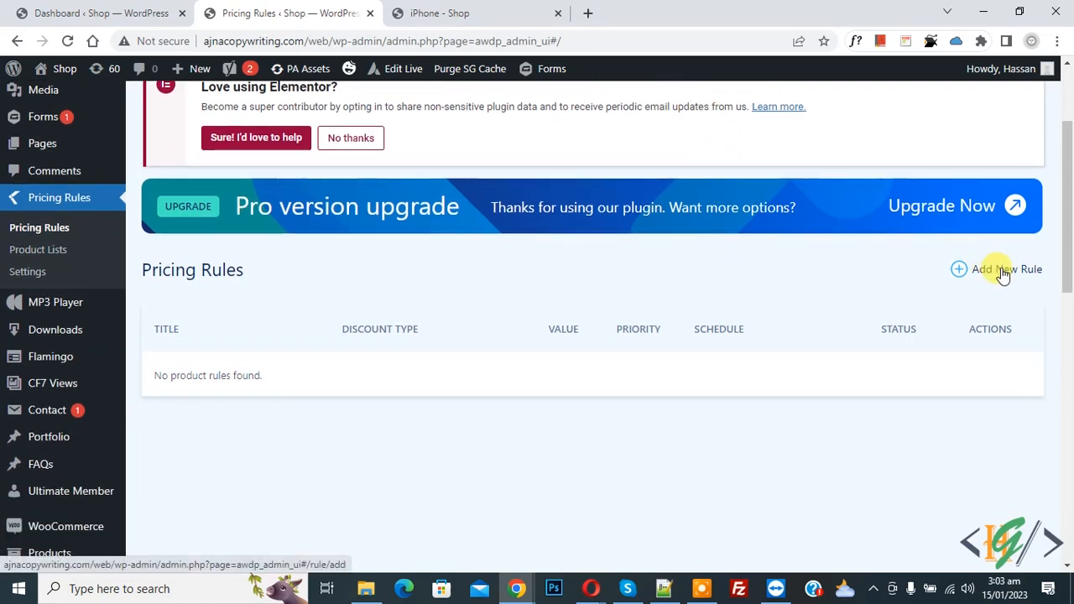
left_click(995, 268)
scroll(377, 187, "down", 2)
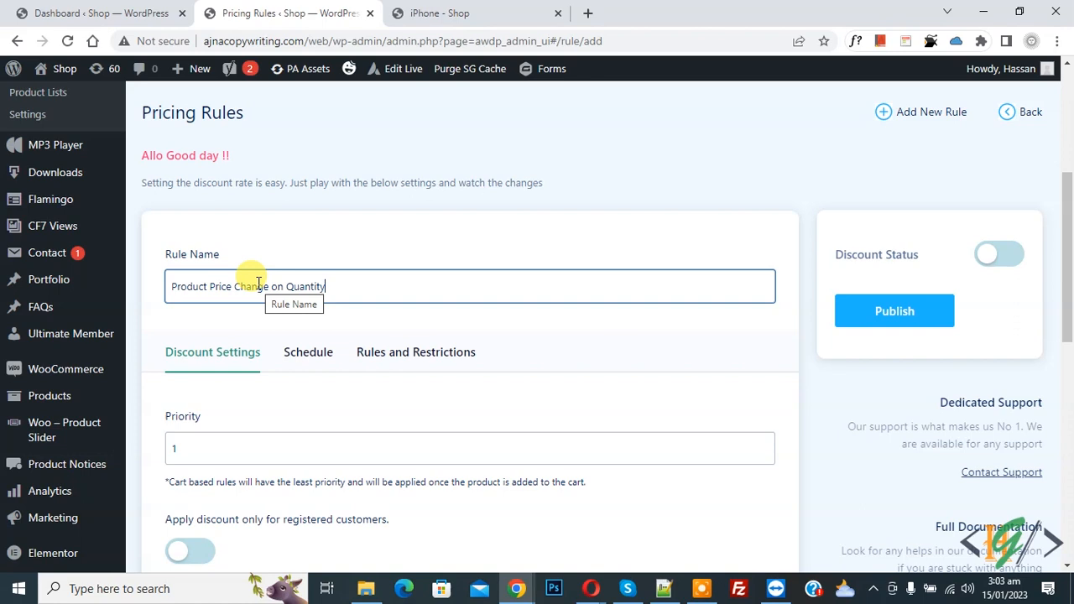
scroll(257, 280, "down", 2)
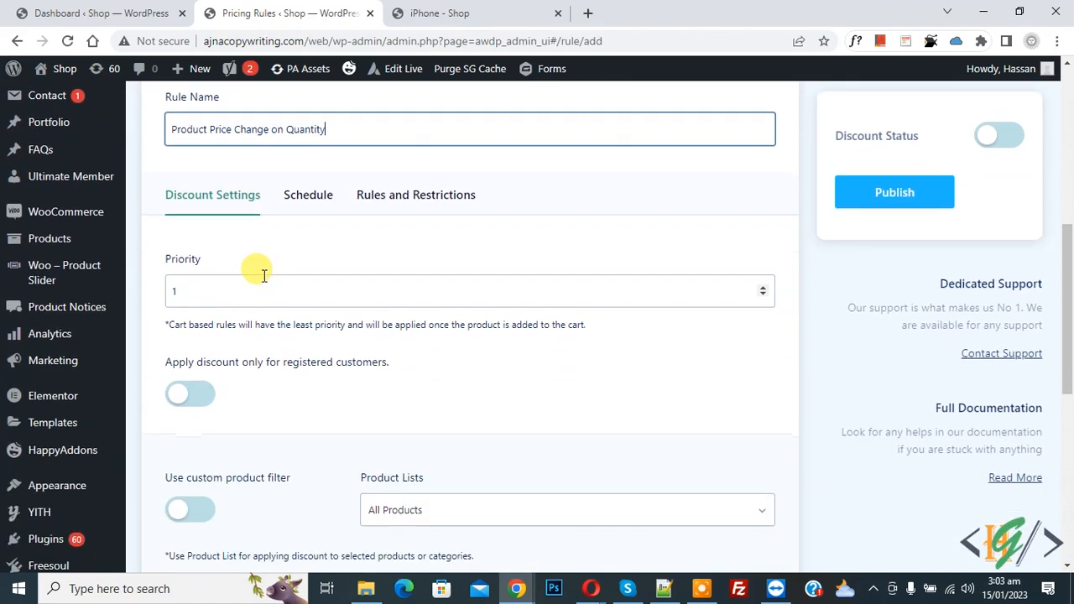
left_click(233, 223)
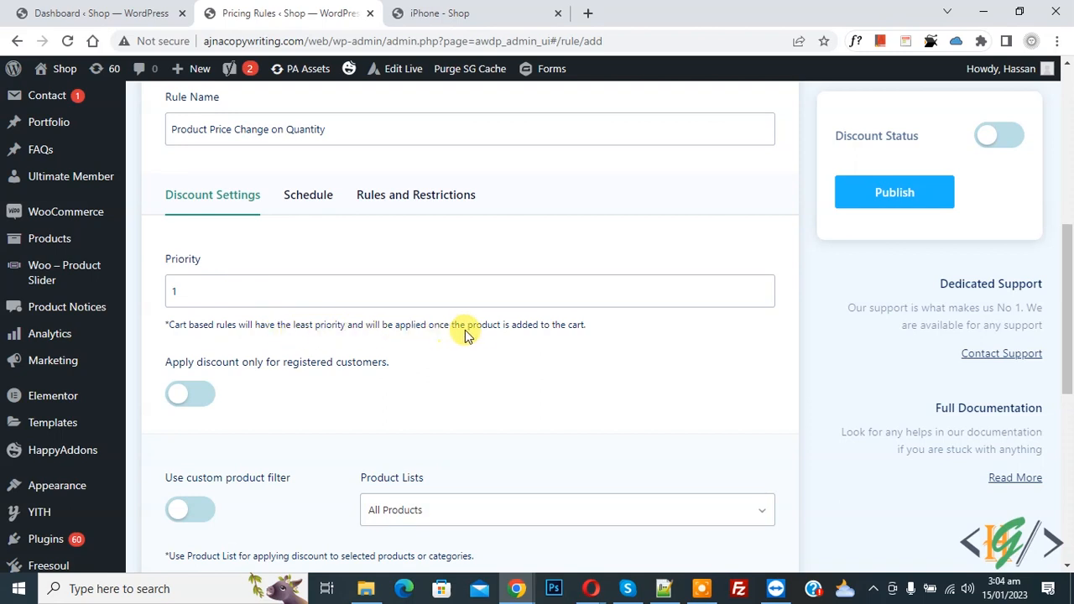
scroll(540, 332, "down", 1)
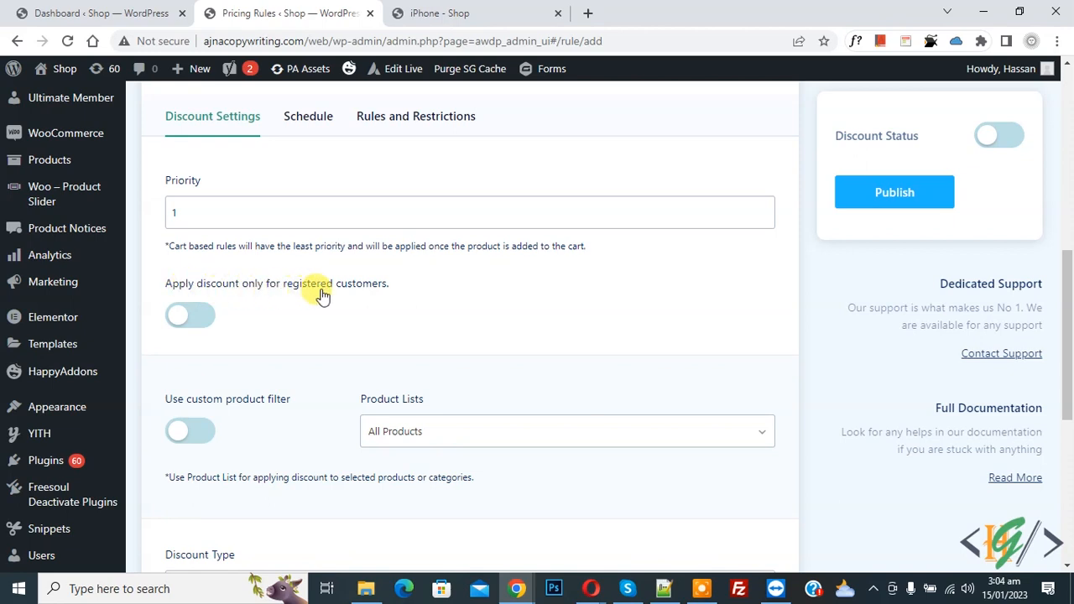
left_click(191, 319)
left_click(190, 318)
Step: Apply the pricing rule to the "iphone product list" product list
scroll(295, 249, "down", 1)
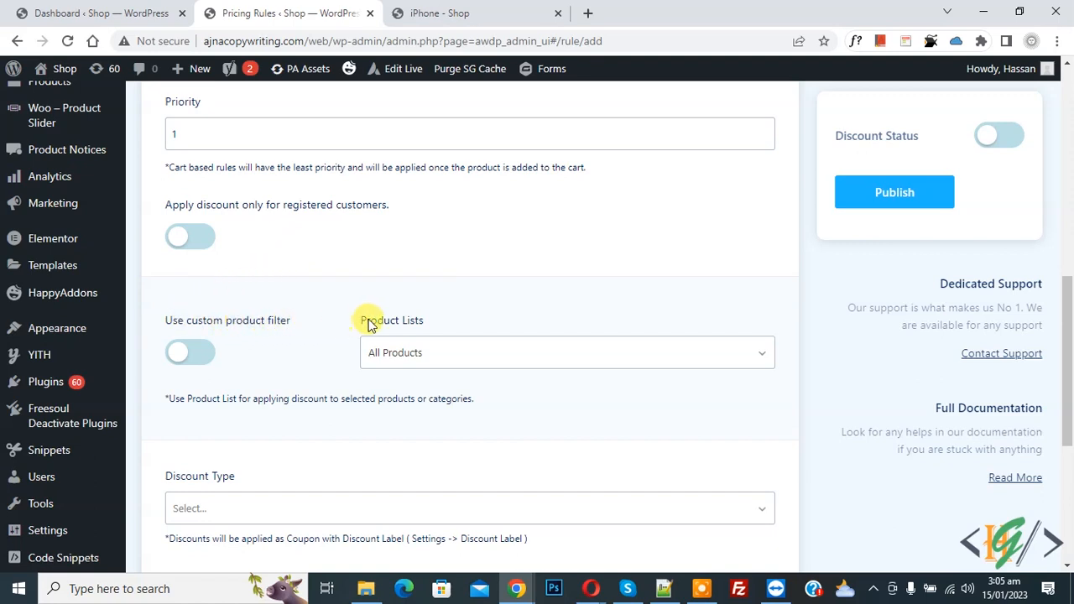
left_click(438, 350)
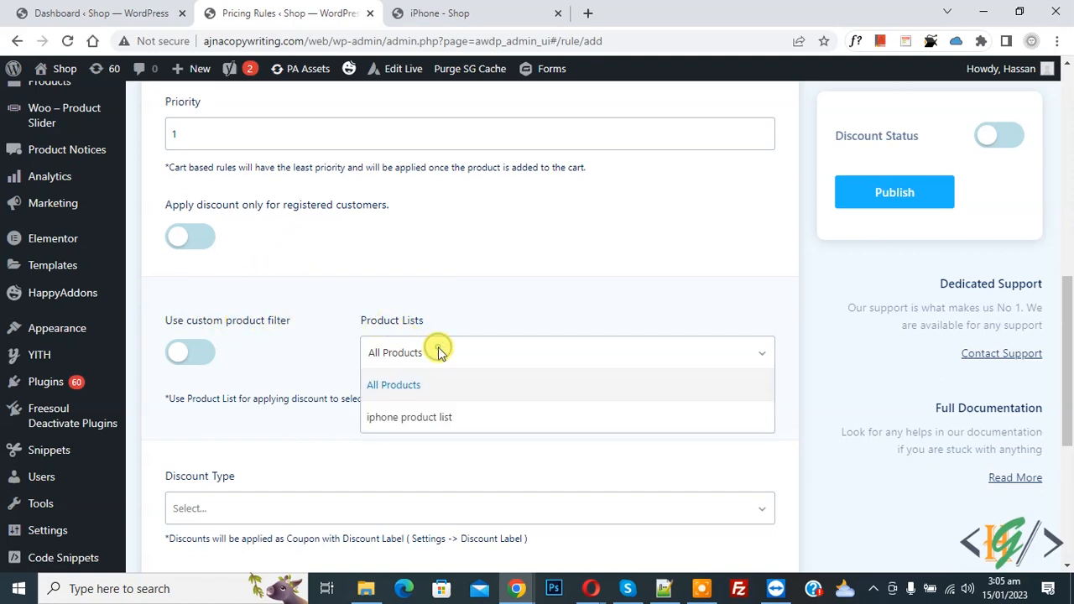
left_click(403, 424)
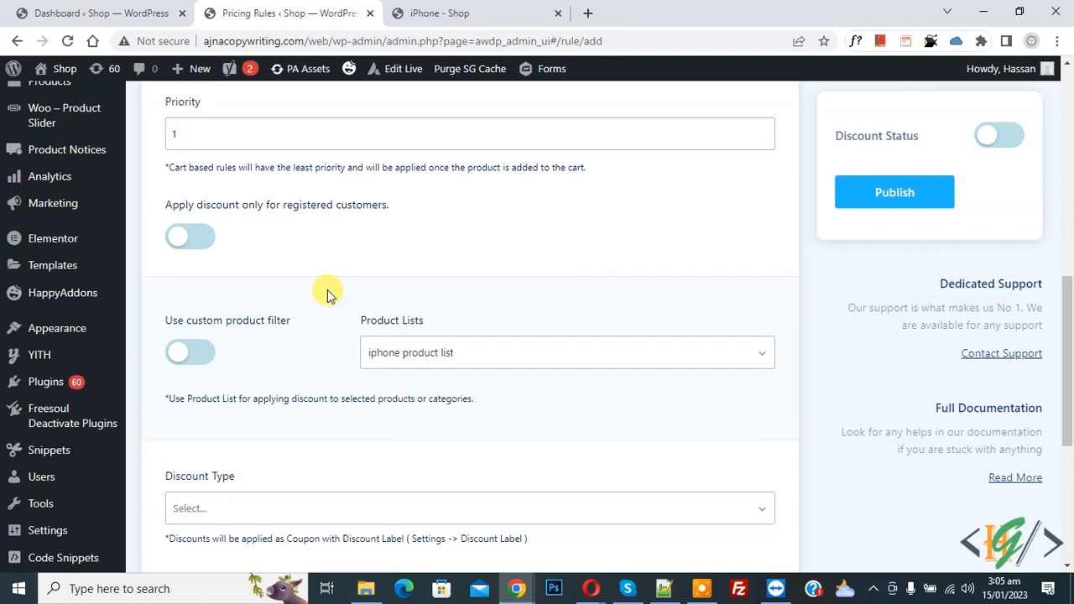
Step: Set the rule's discount type to "Quantity based discount"
scroll(324, 277, "down", 3)
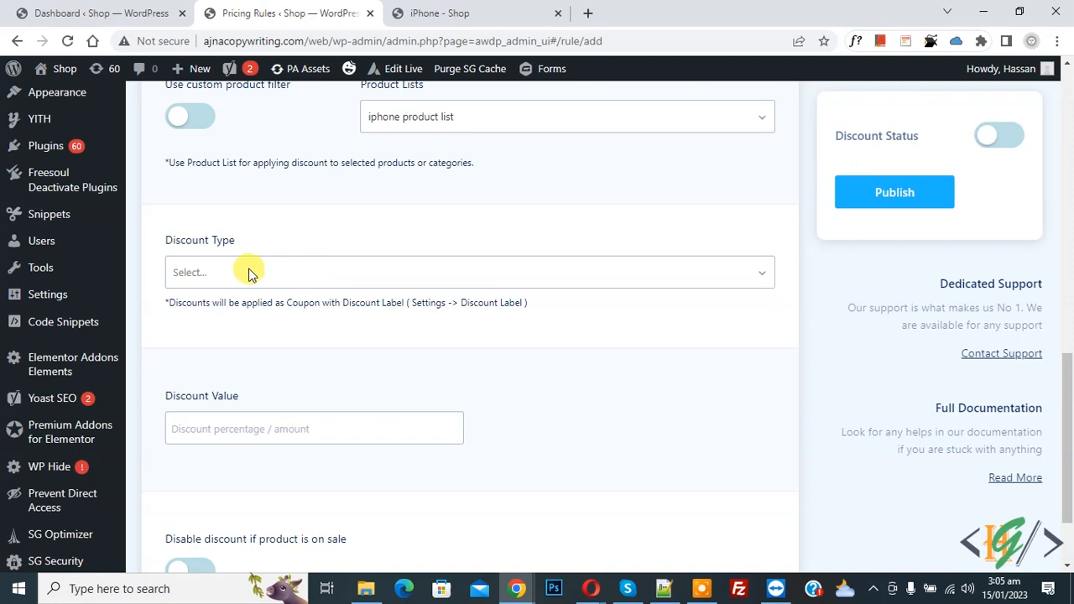
left_click(269, 270)
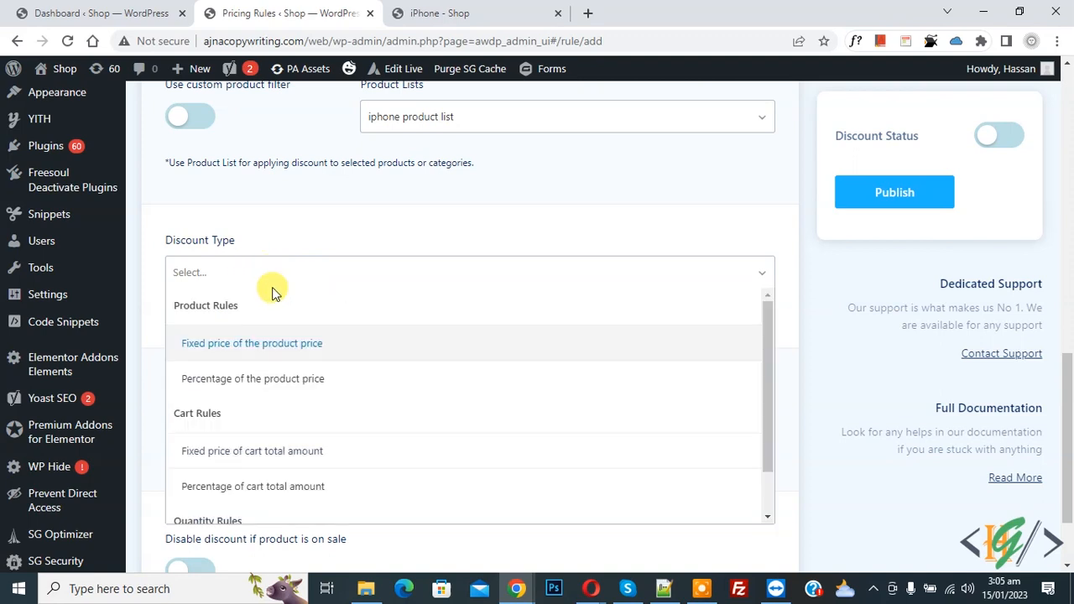
scroll(285, 323, "down", 1)
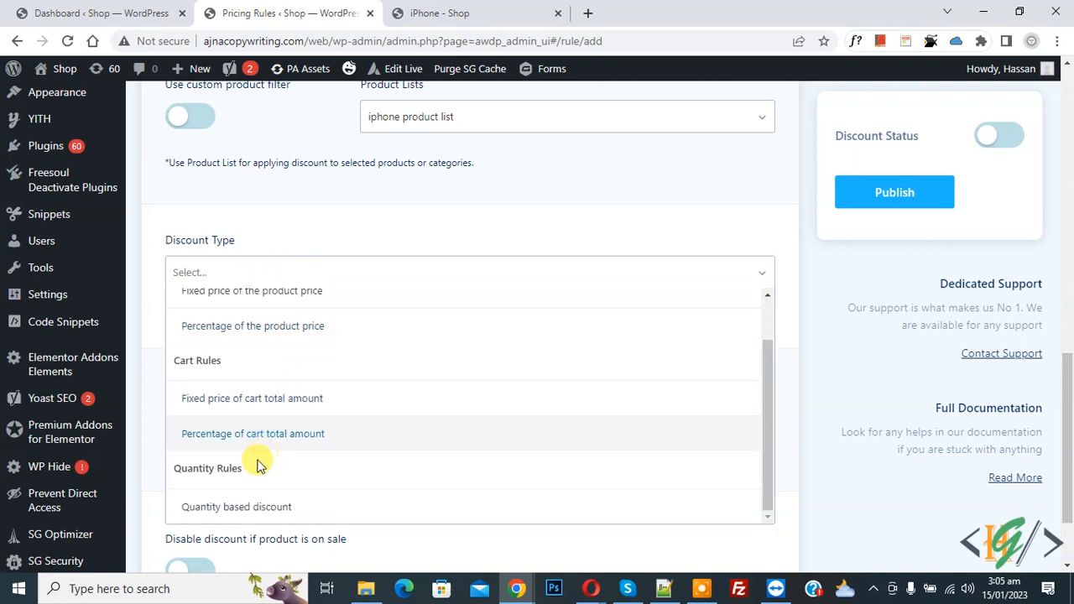
left_click(218, 514)
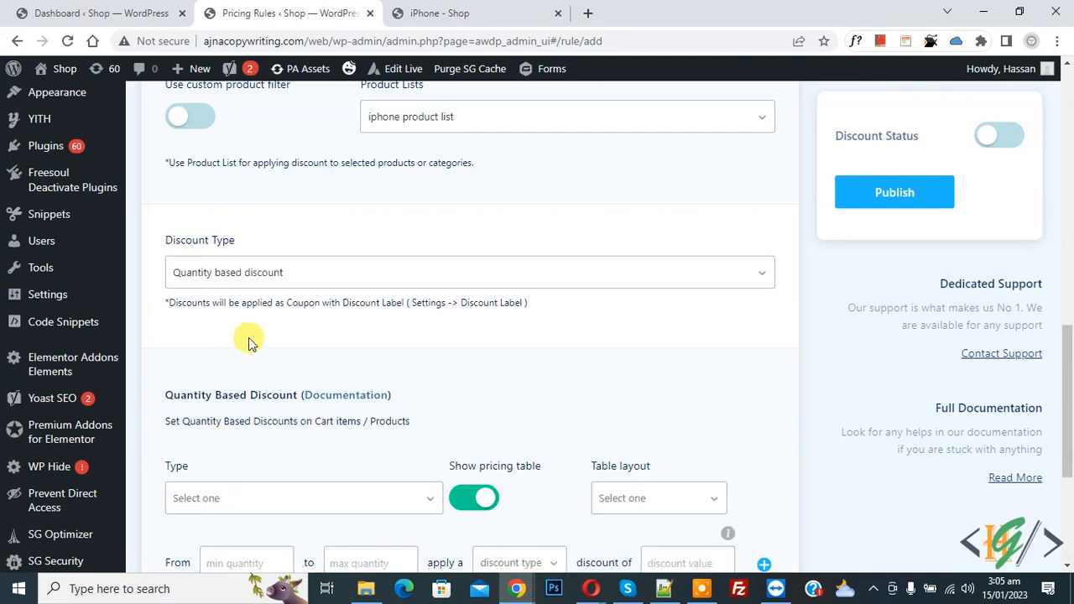
Step: Set the quantity discount's type to "Discount on cart quantity" and its pricing table layout to Horizontal
scroll(243, 332, "down", 2)
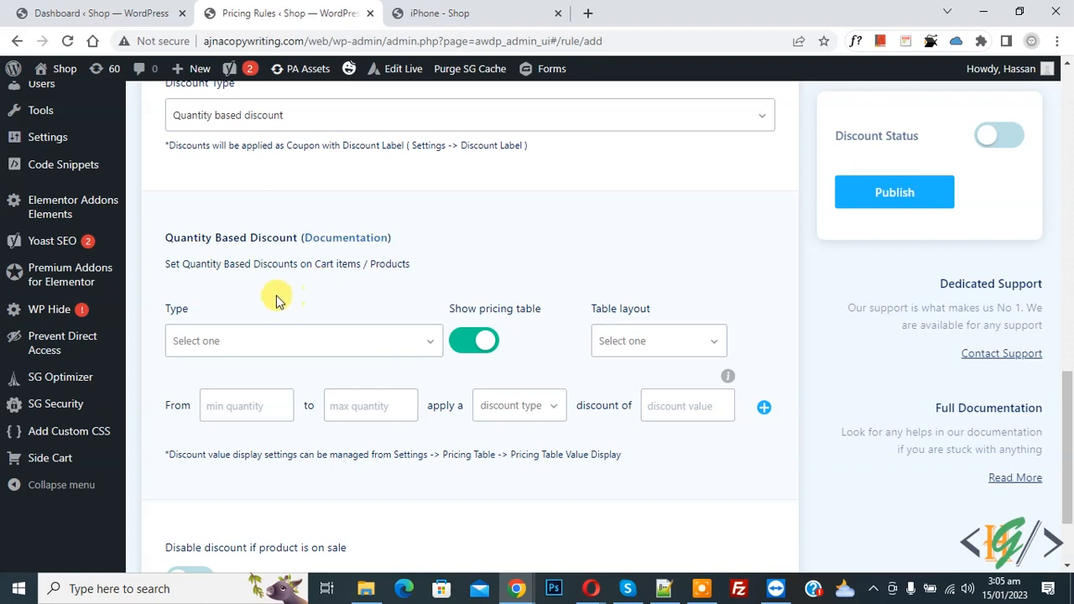
left_click(266, 342)
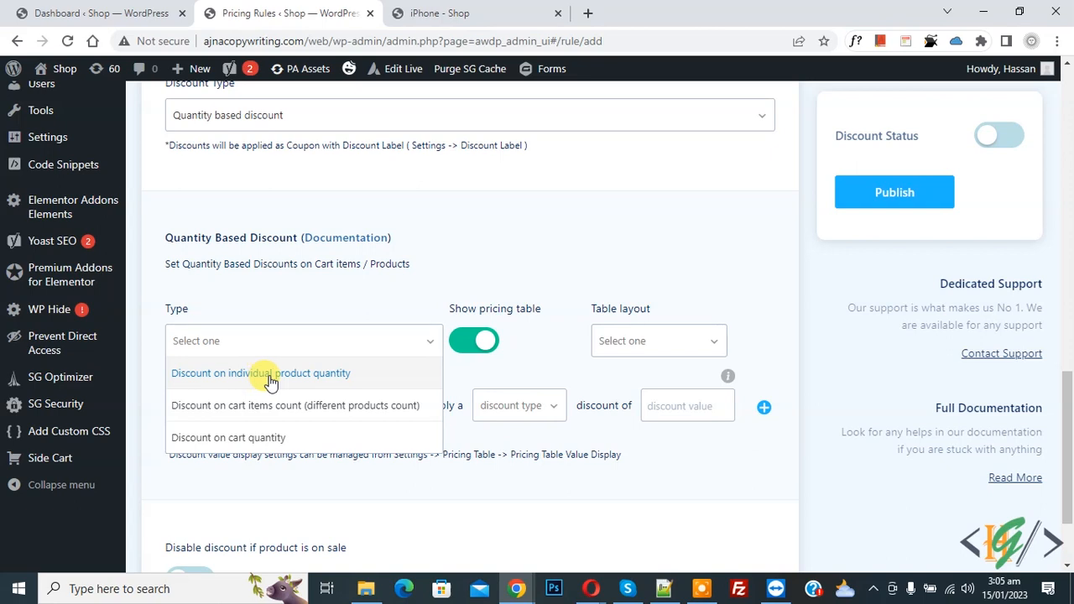
left_click(255, 444)
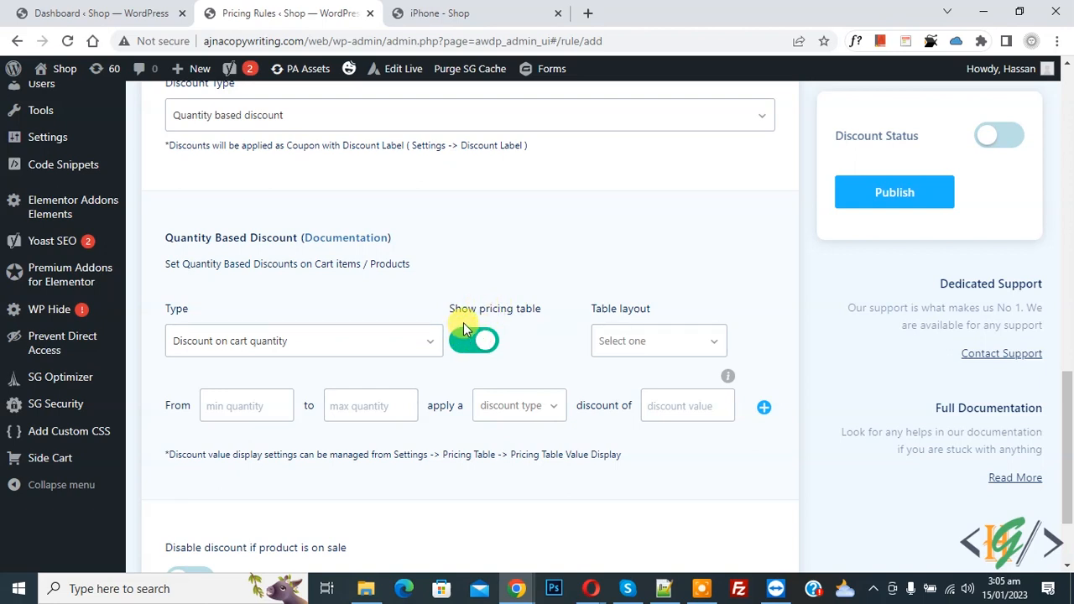
left_click(637, 340)
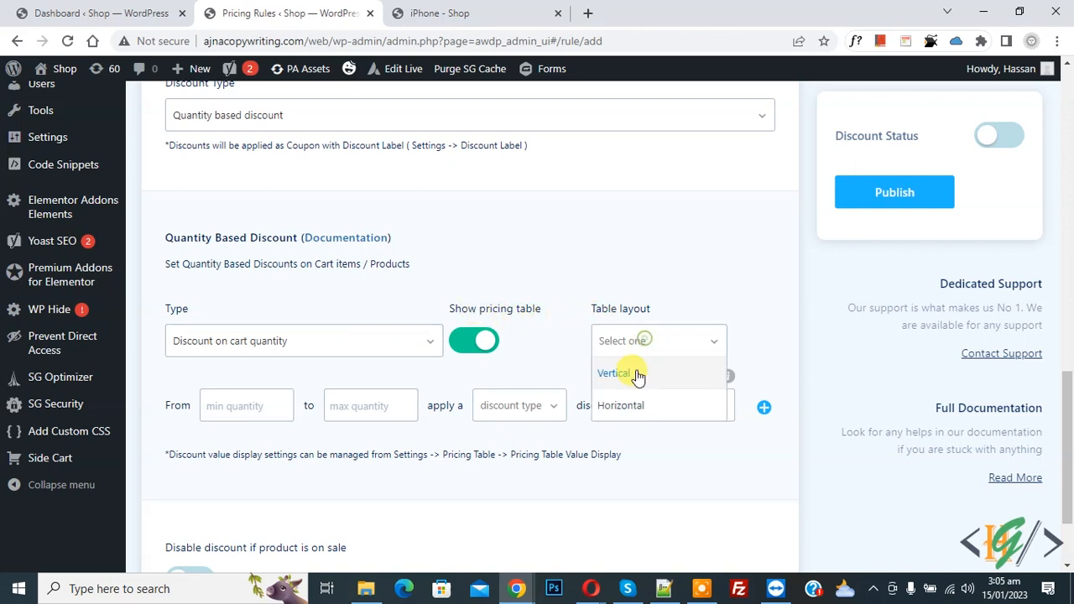
left_click(627, 405)
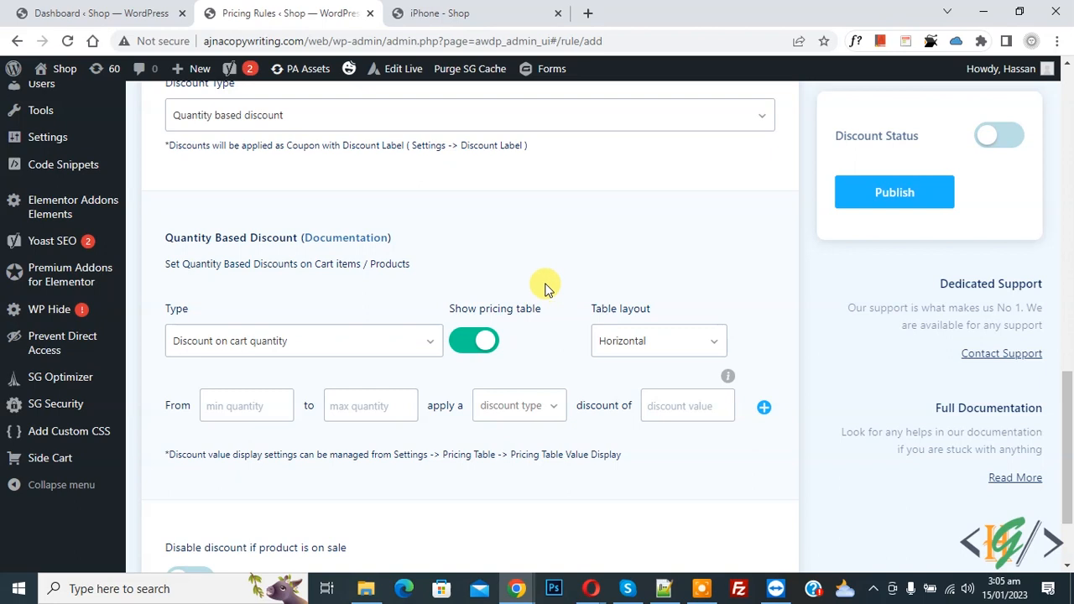
Step: Set the discount's quantity range from a minimum of 10 to a maximum of 20
scroll(546, 285, "down", 2)
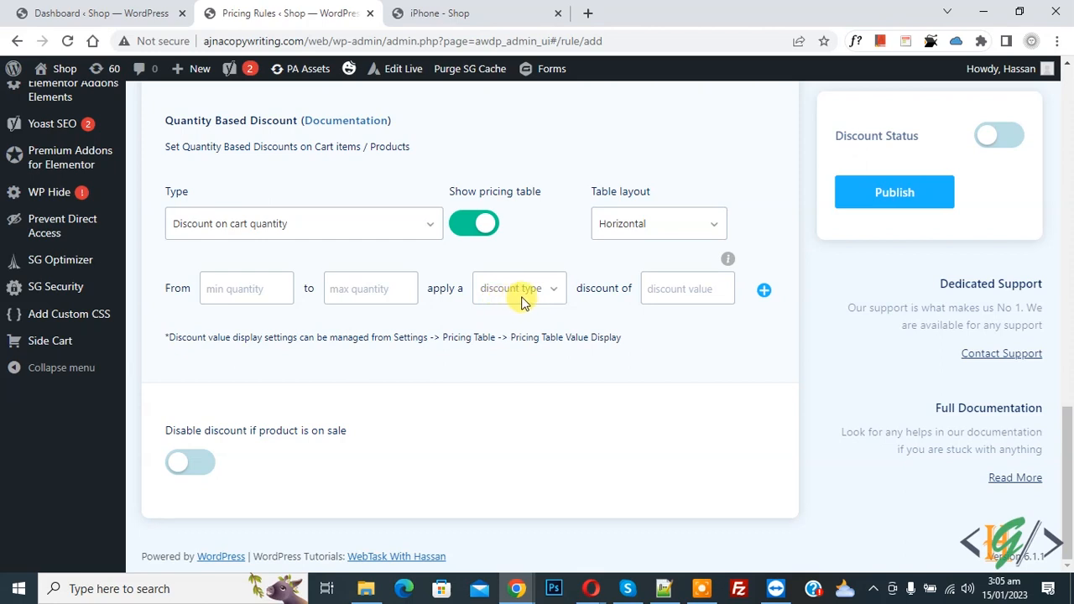
left_click(231, 292)
type("10")
left_click(356, 286)
type("2")
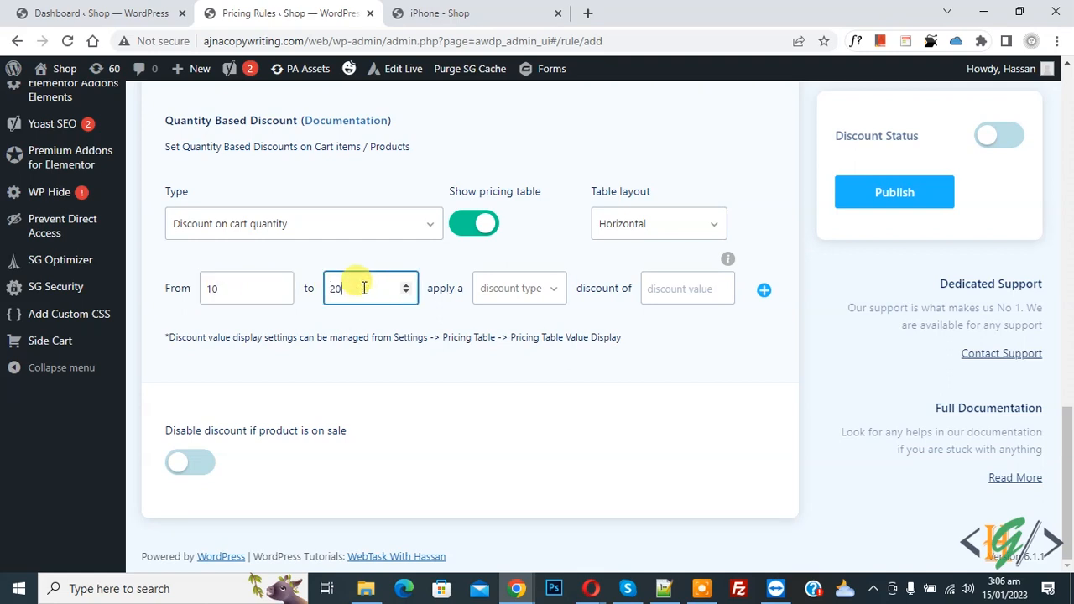
Step: Finish the maximum quantity of 20 and give the 10 to 20 range a Percentage discount of 5
type("0")
left_click(522, 297)
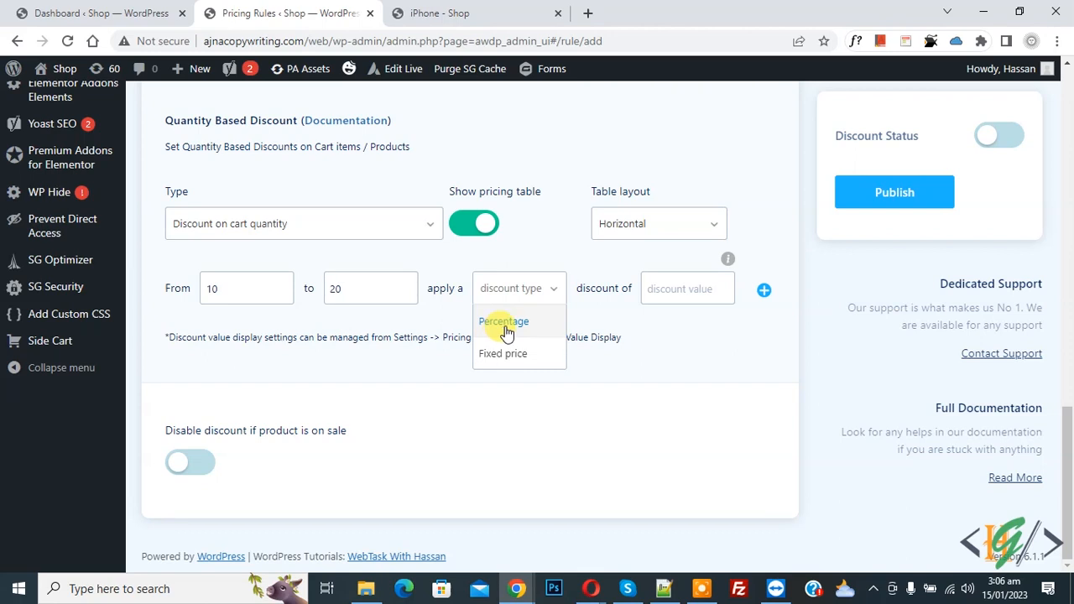
left_click(506, 327)
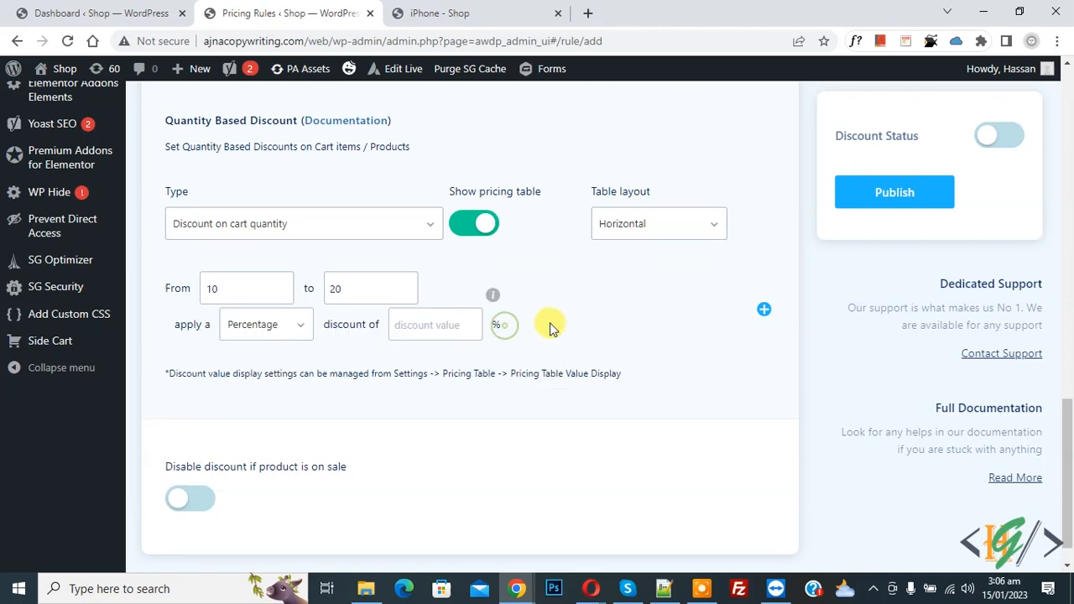
left_click(426, 328)
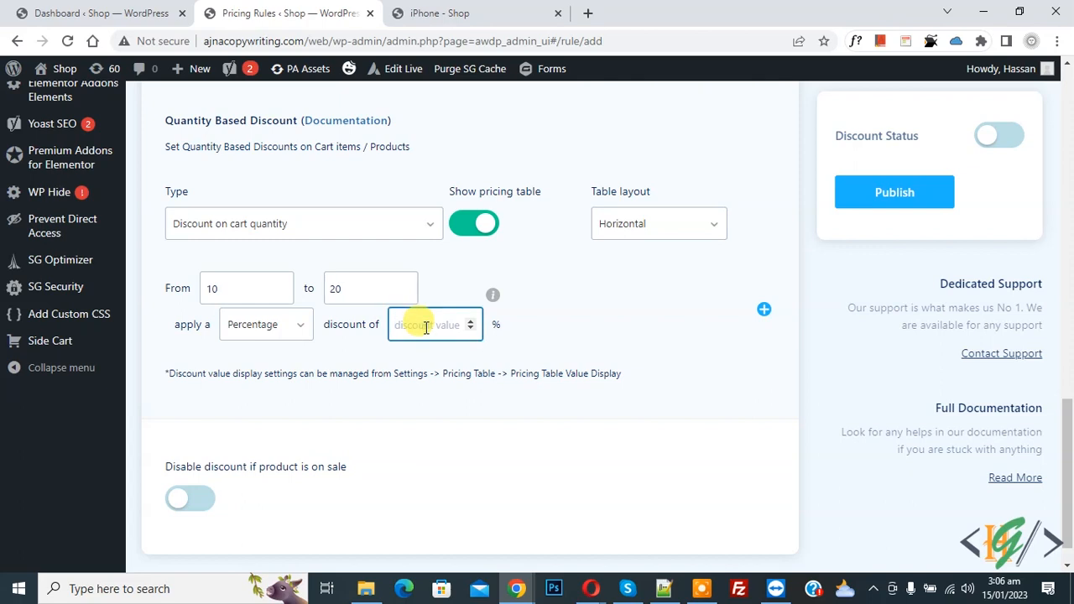
type("5")
left_click(378, 349)
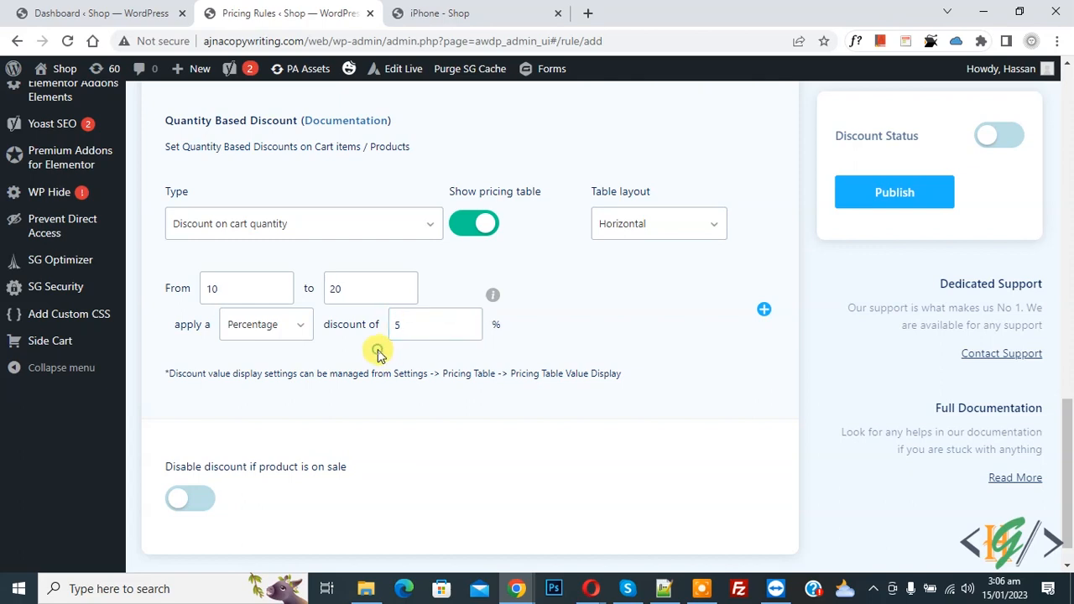
Step: Add a second quantity range from 21 to 40 with a Percentage discount of 10
left_click(764, 313)
scroll(468, 303, "down", 1)
left_click(252, 306)
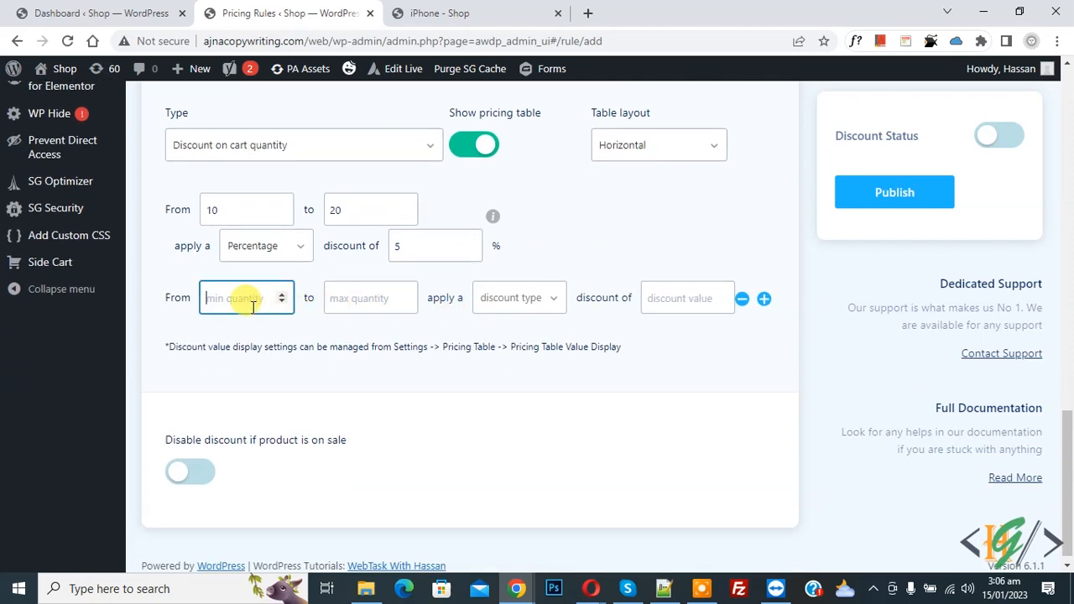
left_click(342, 300)
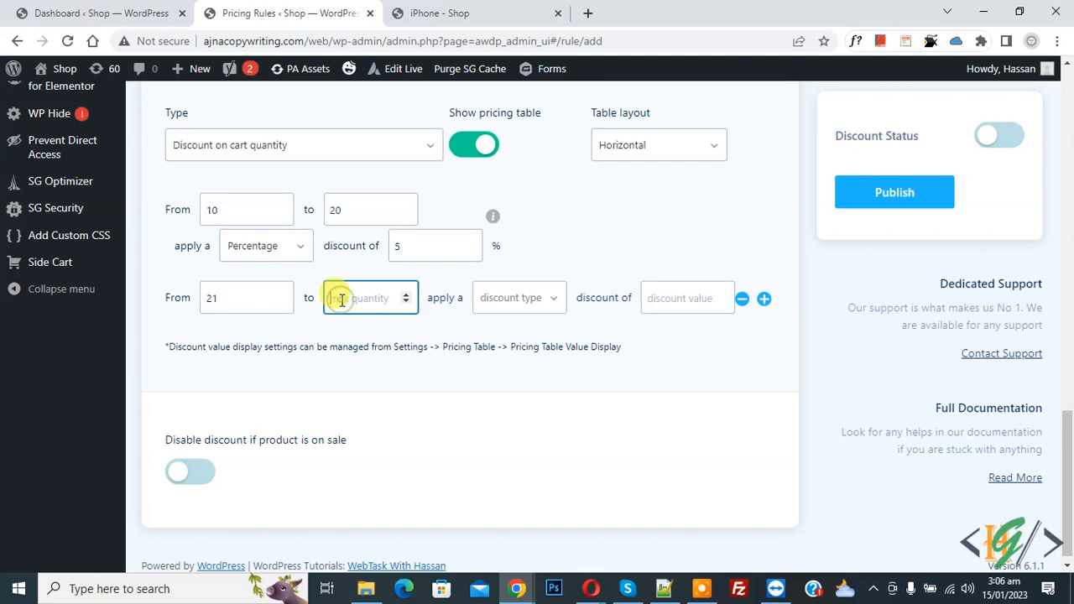
left_click(501, 298)
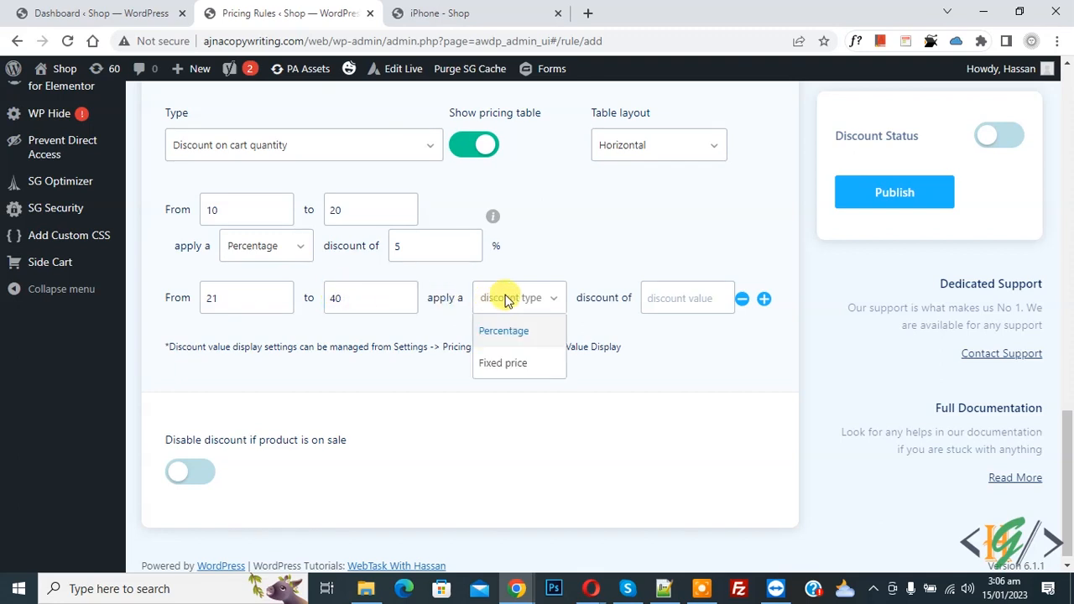
left_click(506, 332)
left_click(428, 336)
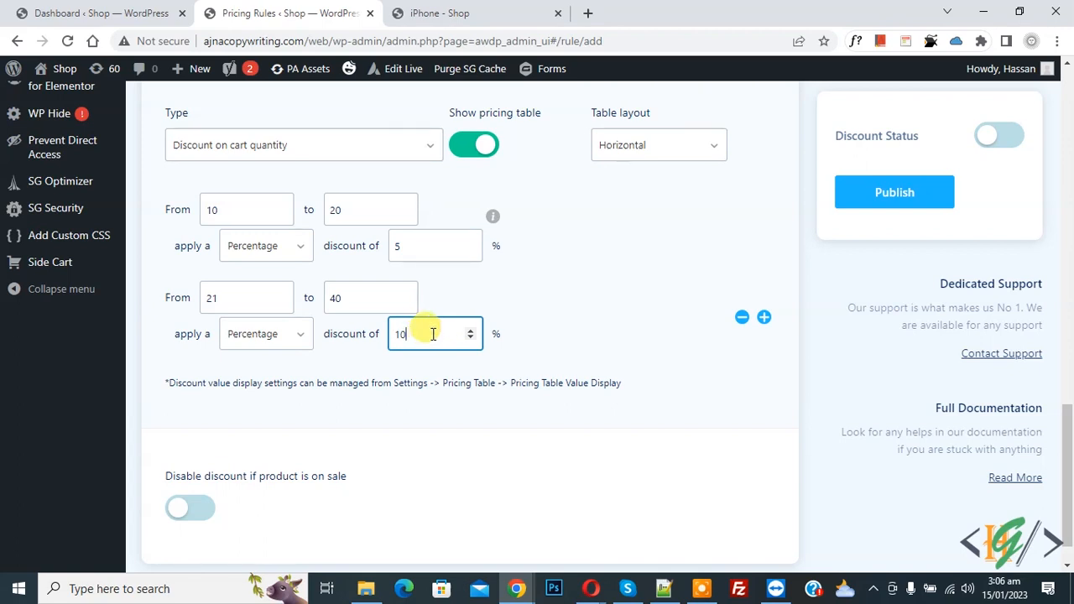
left_click(529, 344)
Step: Review the pricing rule's discount settings, its schedule, and its rules and restrictions
scroll(530, 346, "down", 1)
scroll(530, 346, "up", 1)
scroll(529, 345, "down", 1)
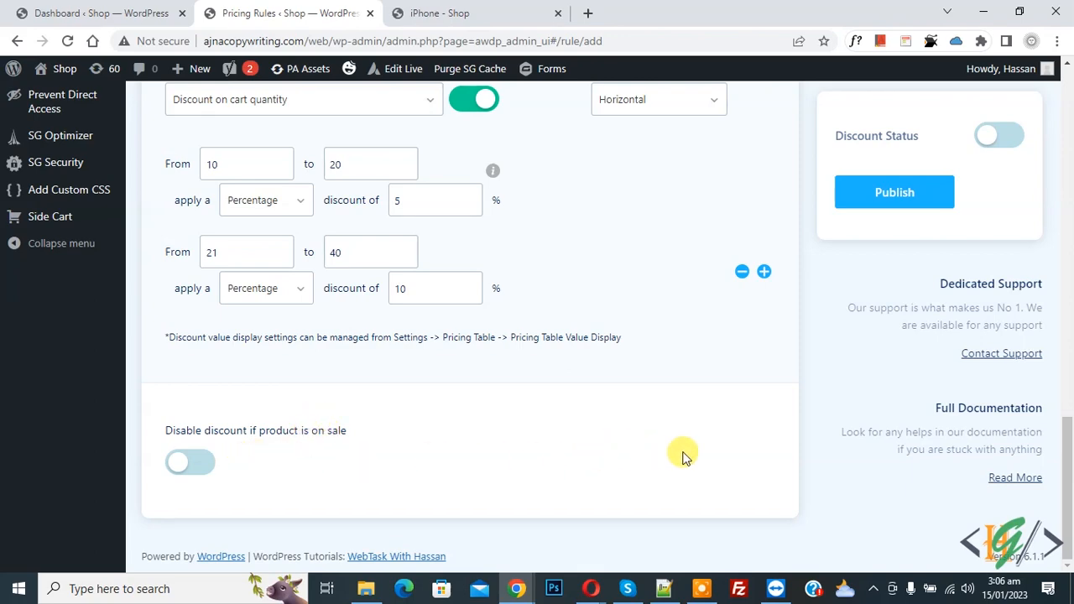
scroll(683, 453, "up", 3)
scroll(495, 401, "up", 6)
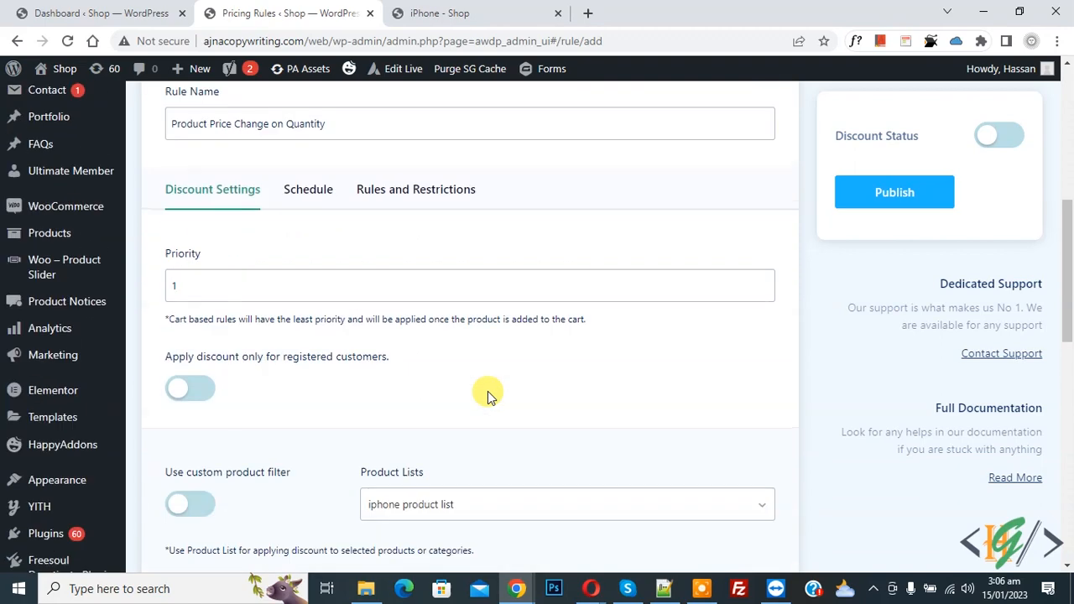
left_click(311, 191)
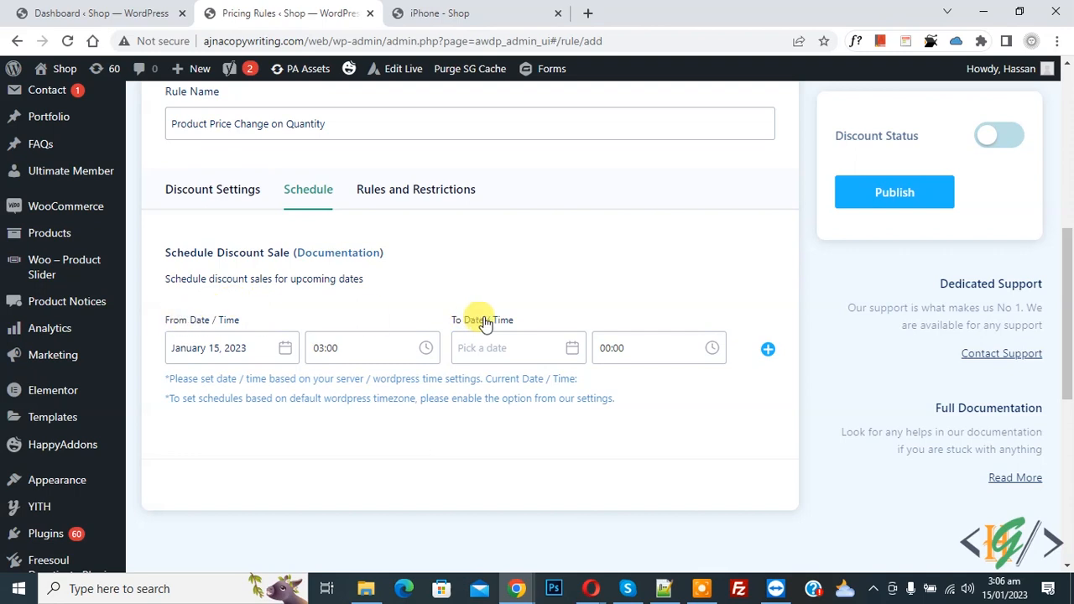
left_click(393, 190)
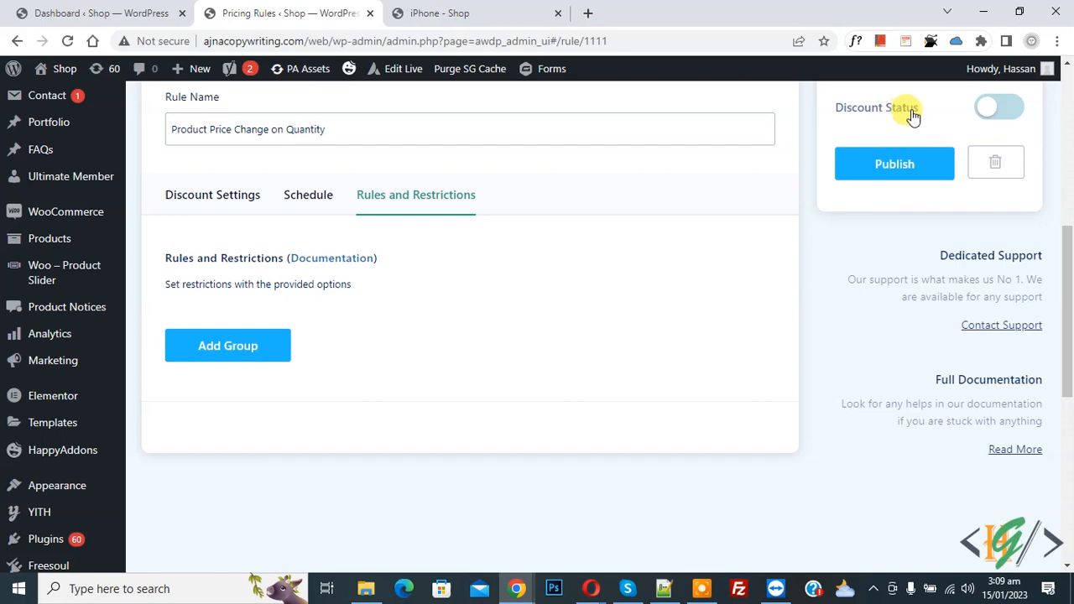
Step: Publish the "Product Price Change on Quantity" rule with its discount status enabled
left_click(892, 168)
left_click_drag(1067, 270, 1070, 212)
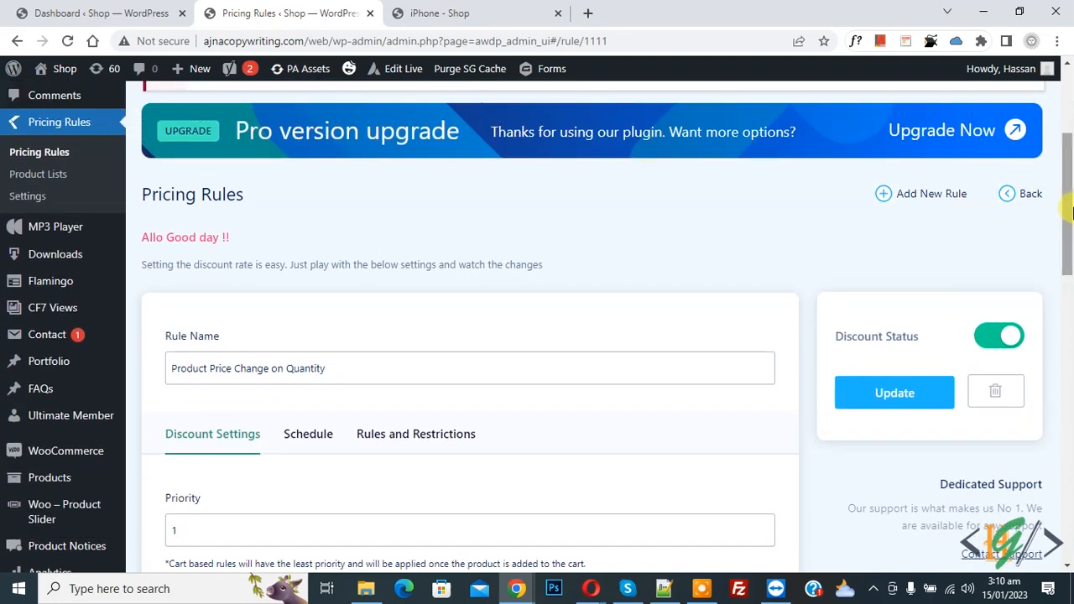
Step: Check the published rule in the pricing rules overview and the iPhone list in the product lists overview
left_click(32, 152)
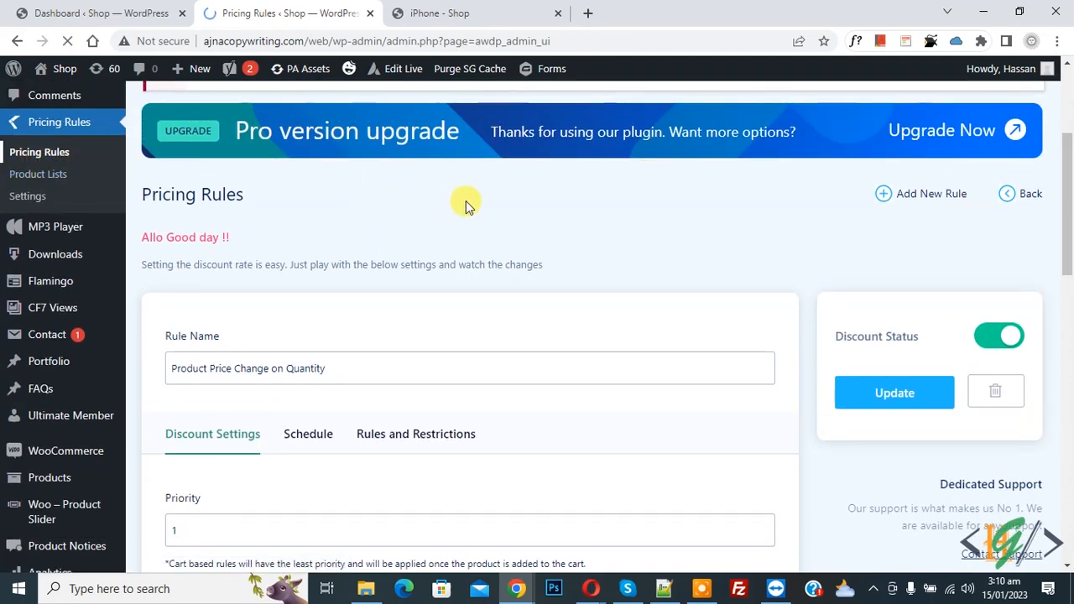
scroll(336, 271, "down", 2)
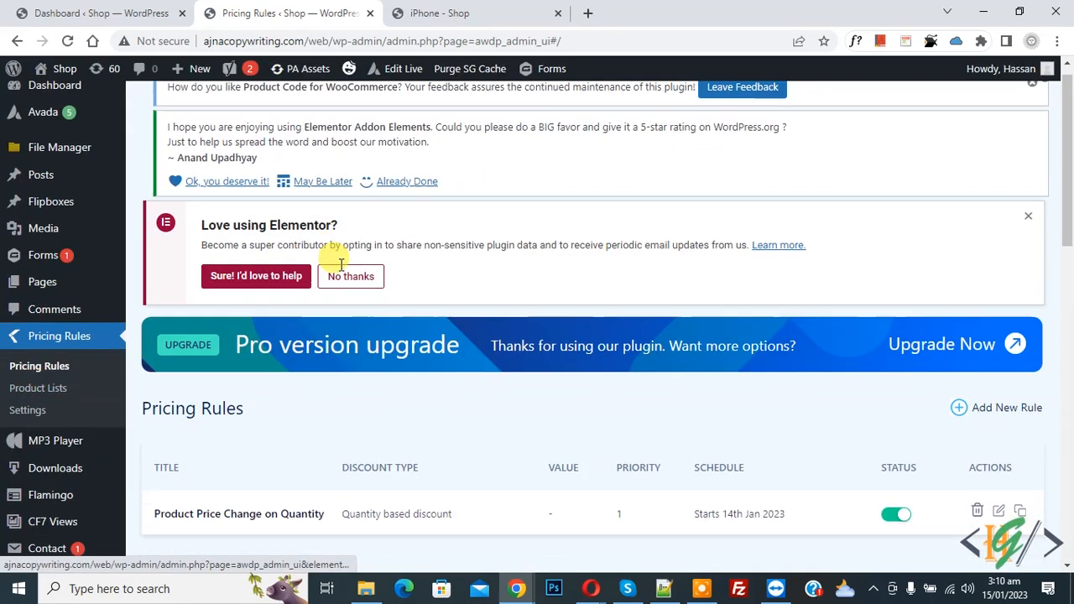
left_click(27, 246)
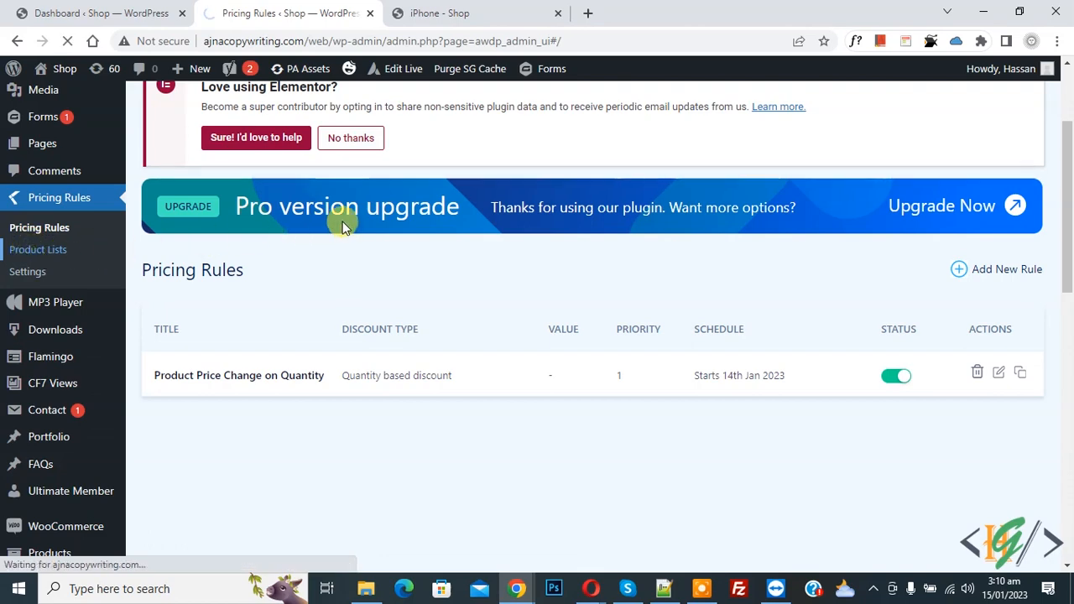
scroll(489, 170, "down", 2)
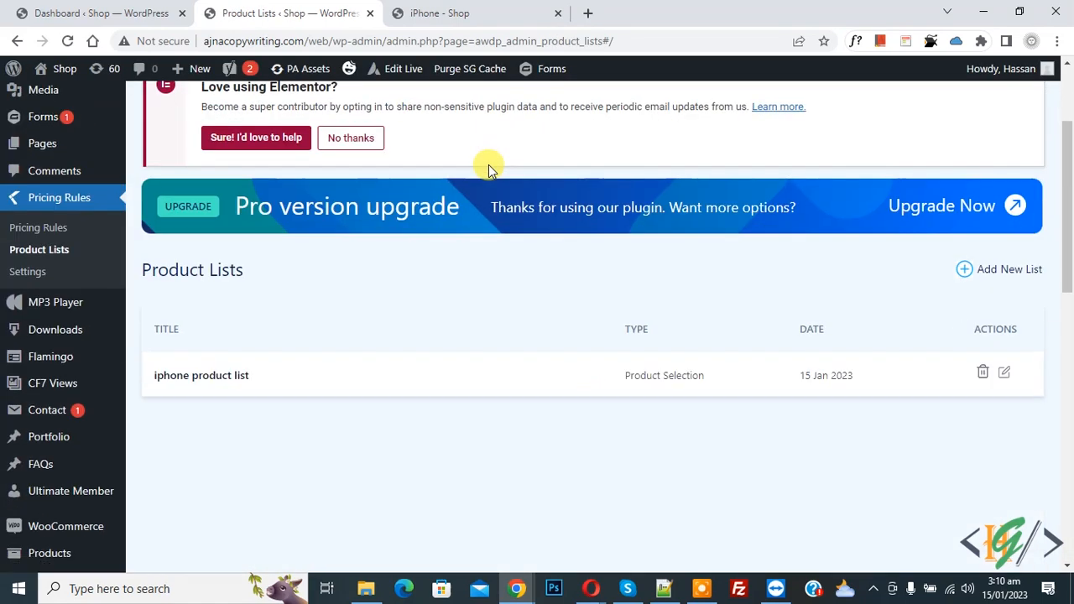
Step: Purge the SG cache from the iPhone product page and check the page's quantity discounts table
left_click(455, 12)
left_click(631, 73)
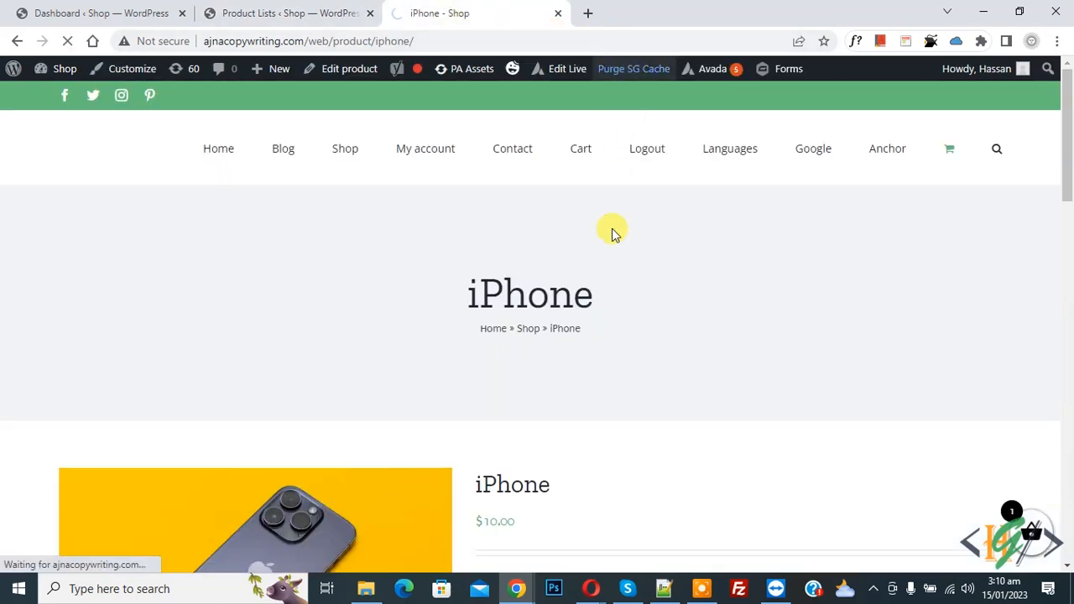
scroll(521, 229, "down", 5)
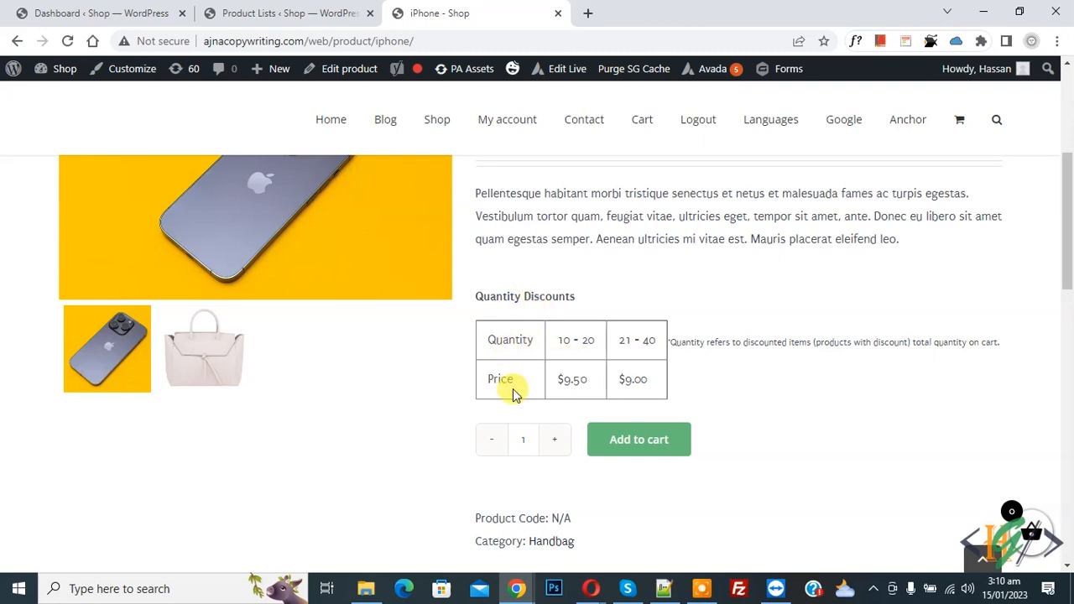
Step: Examine the position, value sorting and value display options for the pricing table in the discount plugin's settings
left_click(309, 12)
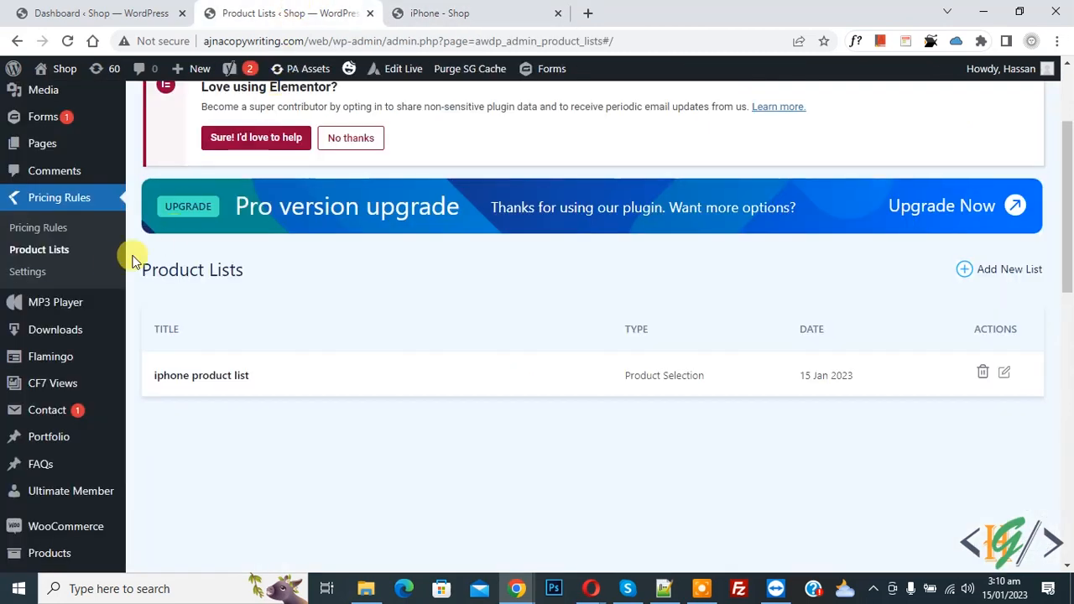
left_click(29, 271)
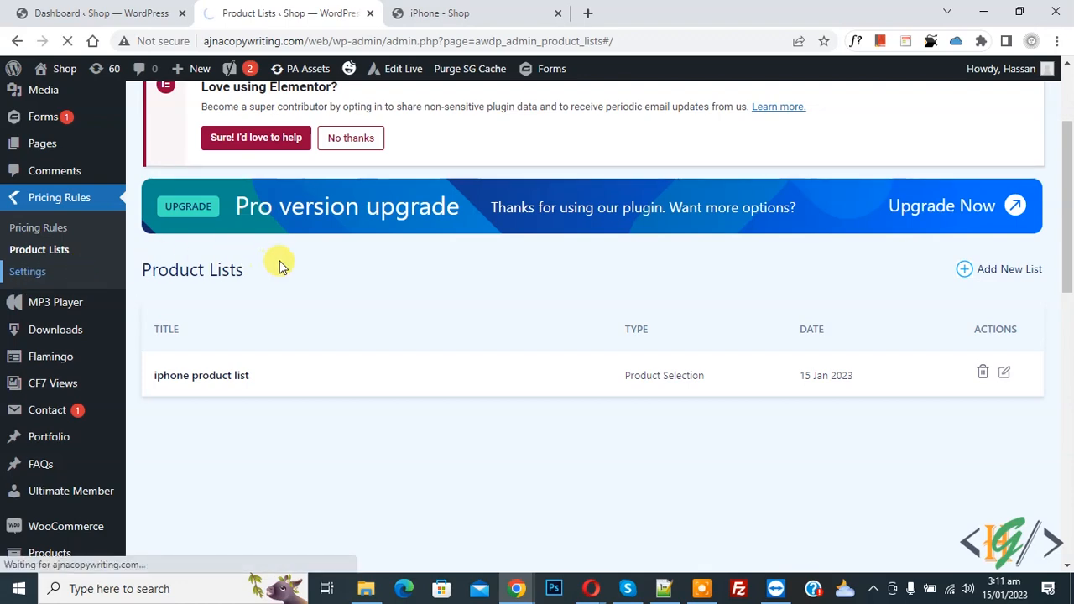
scroll(525, 186, "down", 3)
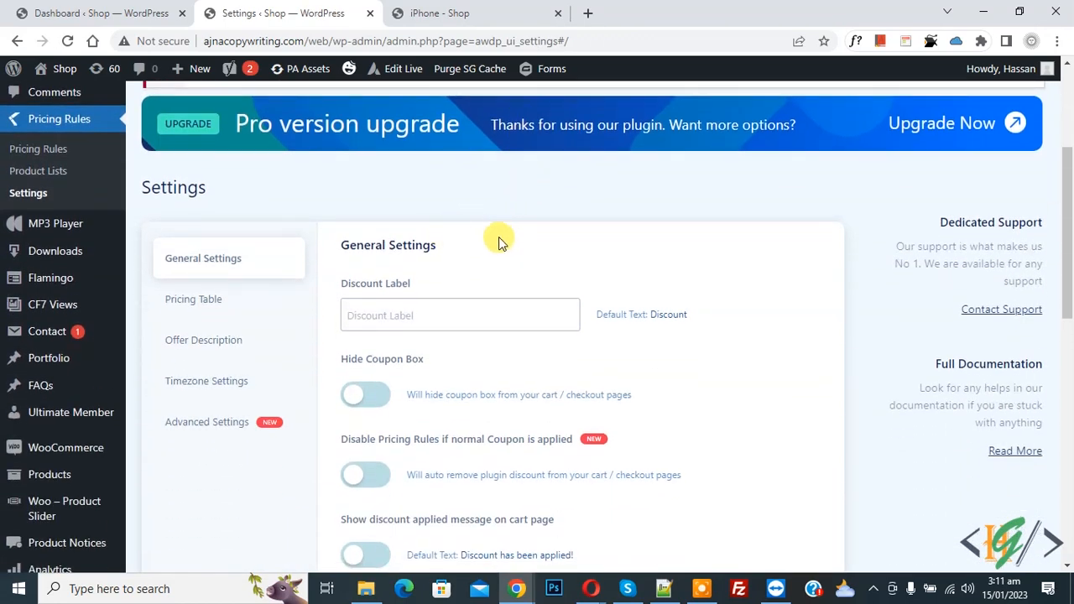
scroll(498, 238, "down", 1)
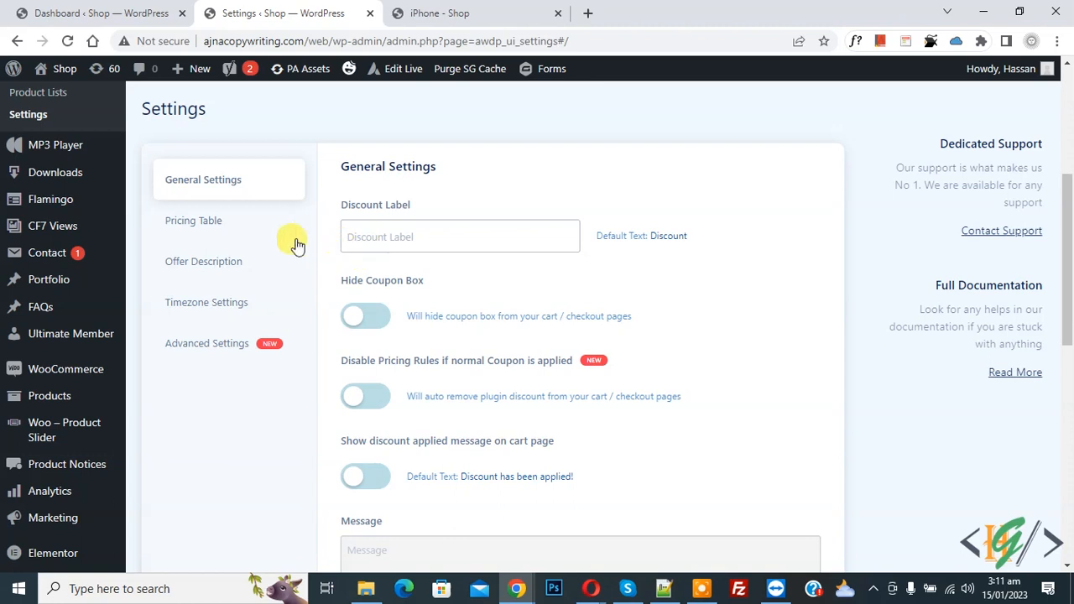
left_click(199, 225)
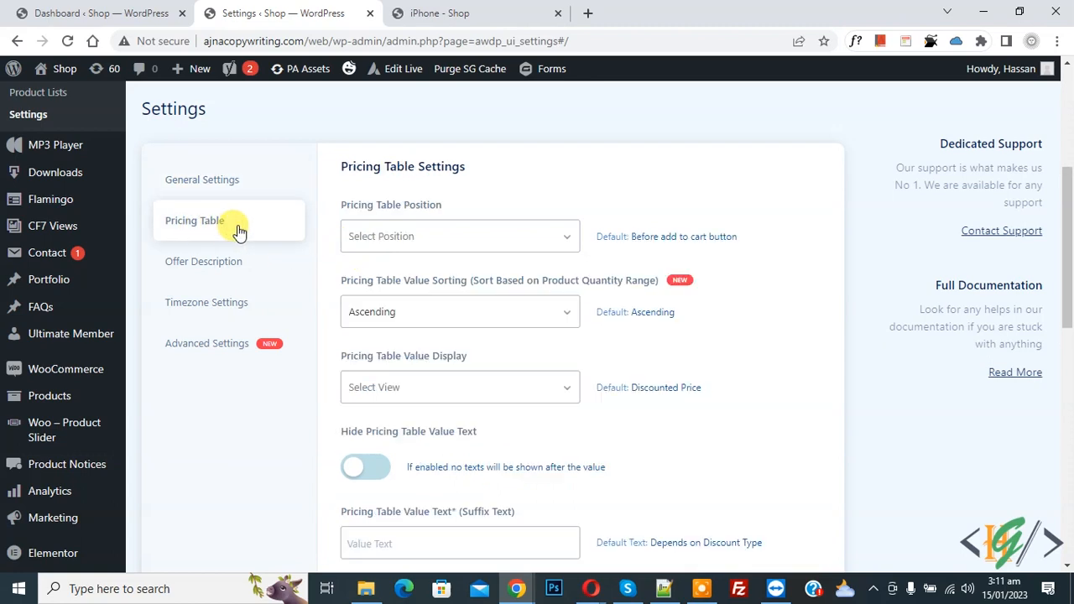
left_click(426, 241)
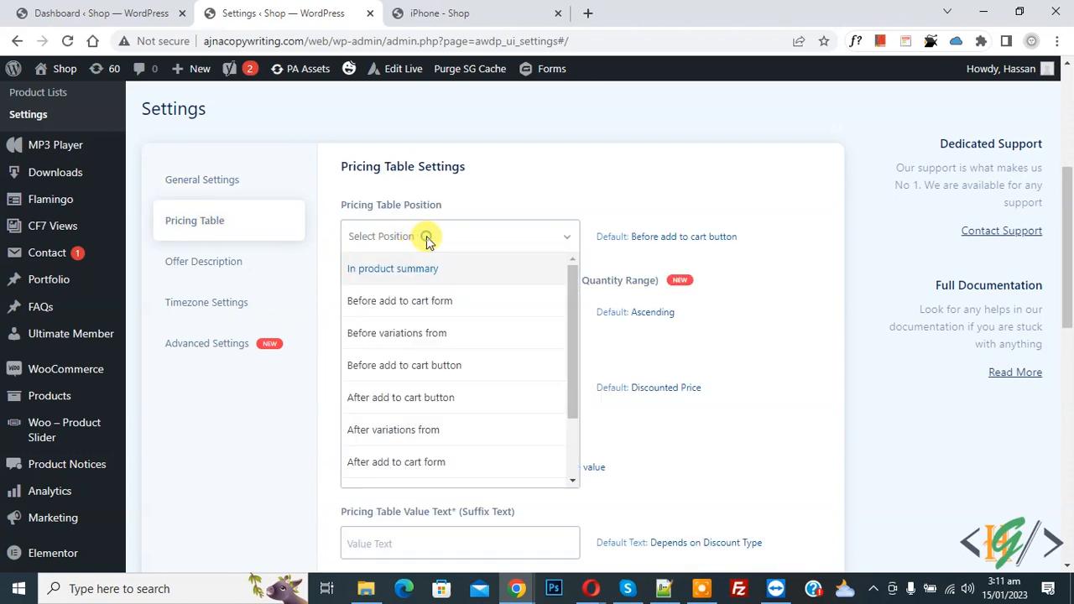
left_click(534, 179)
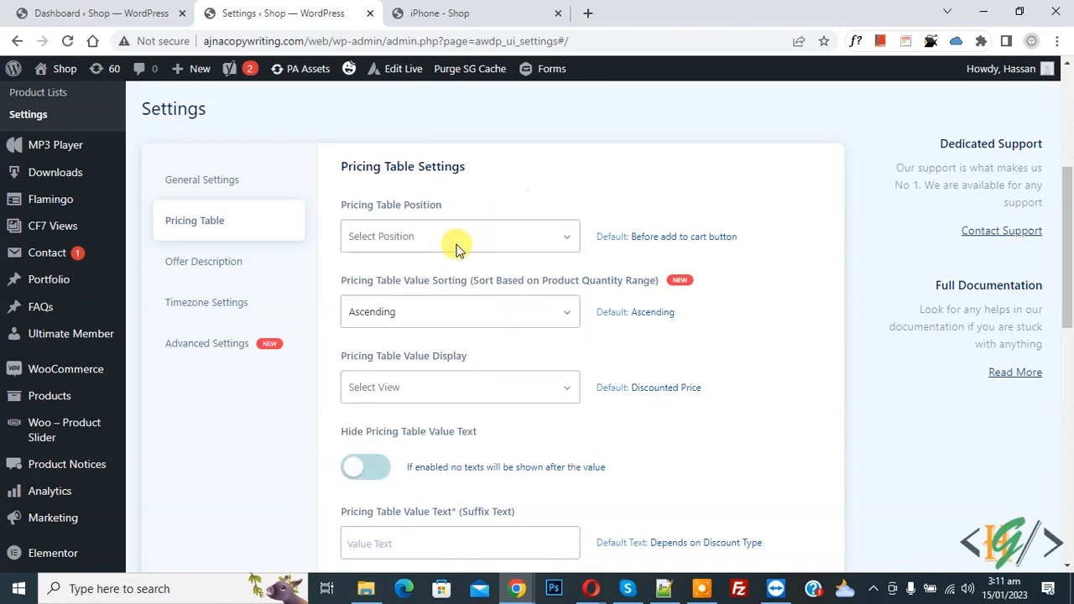
left_click(453, 308)
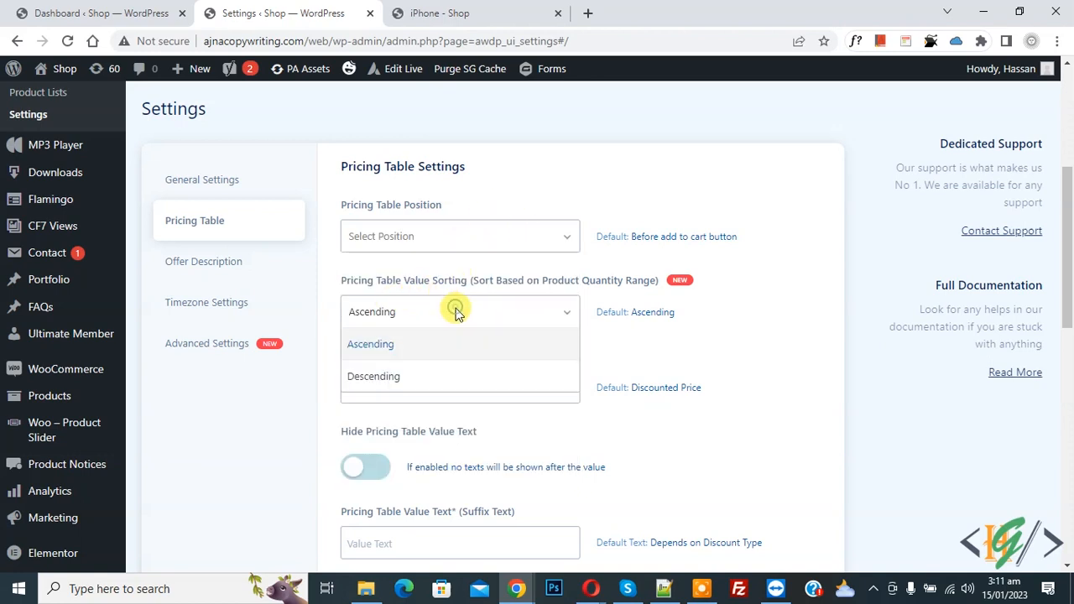
left_click(333, 420)
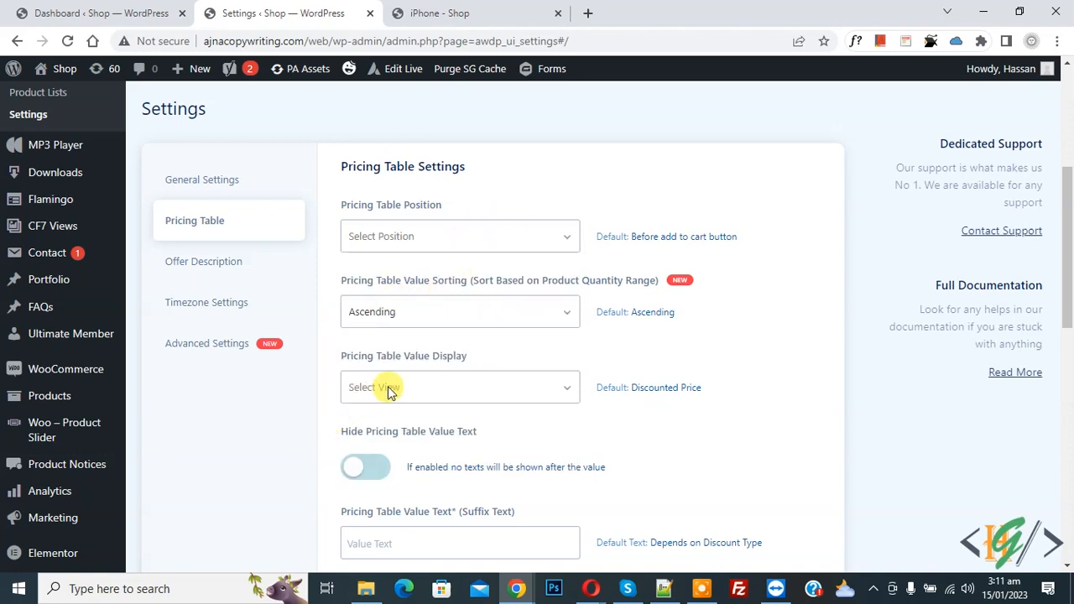
left_click(431, 389)
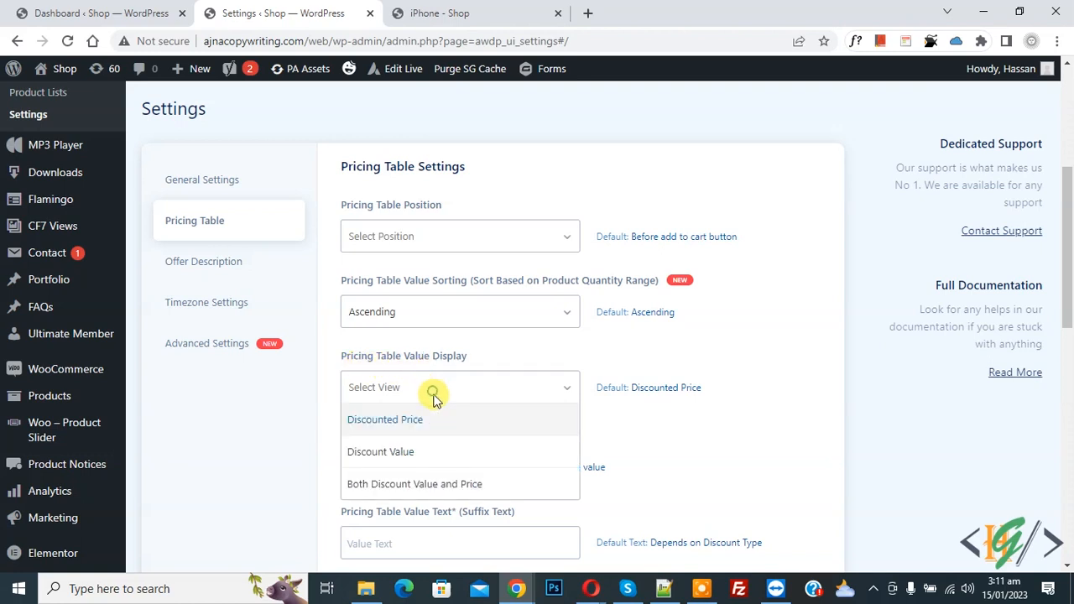
left_click(295, 415)
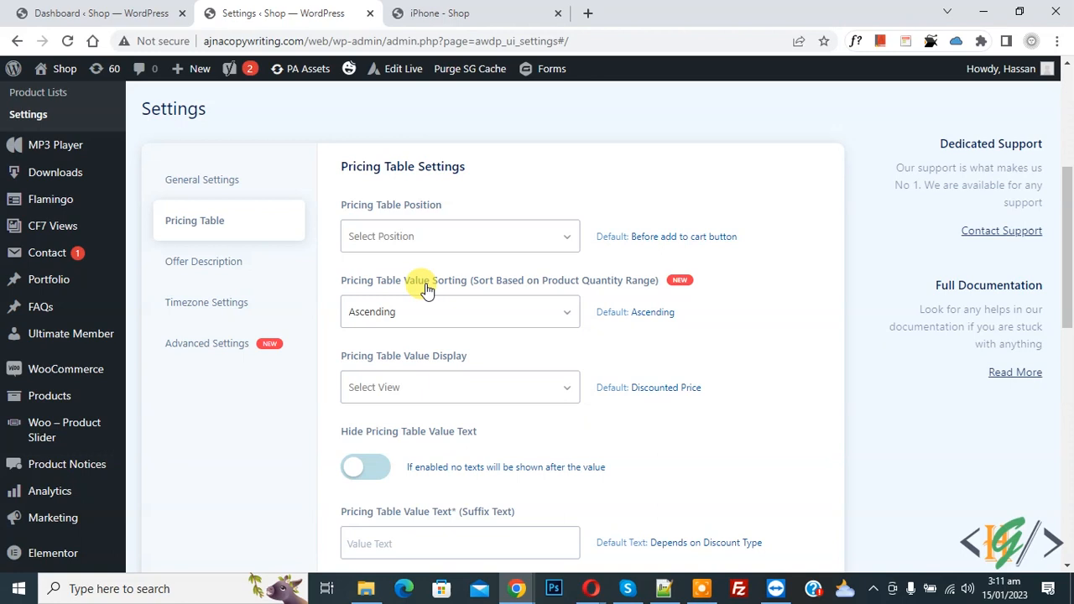
Step: Add the iPhone to the cart from its product page with a quantity of 12 and view the cart
left_click(443, 12)
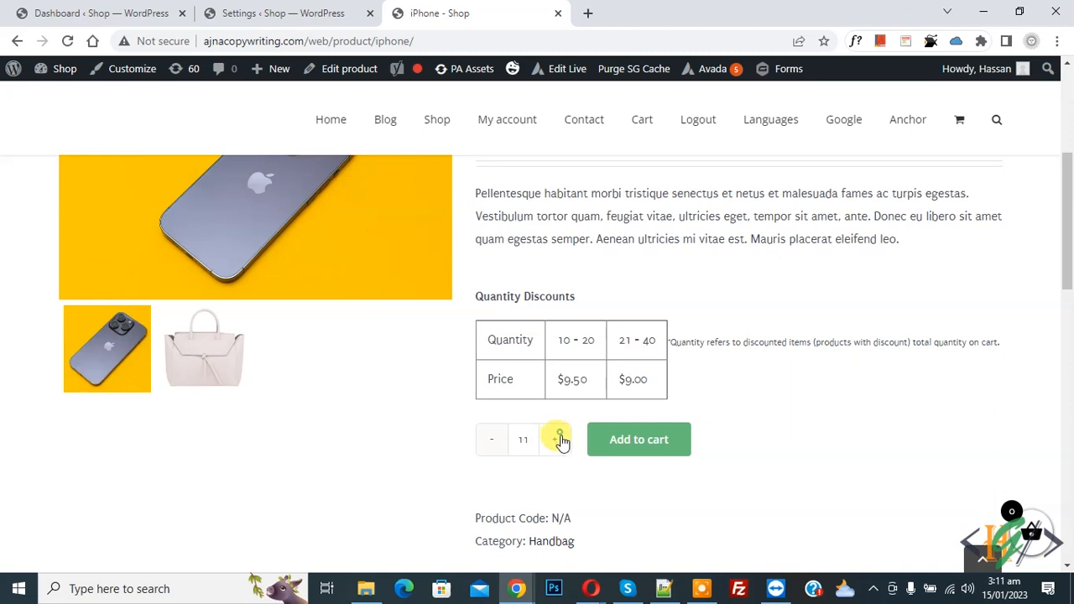
left_click(638, 445)
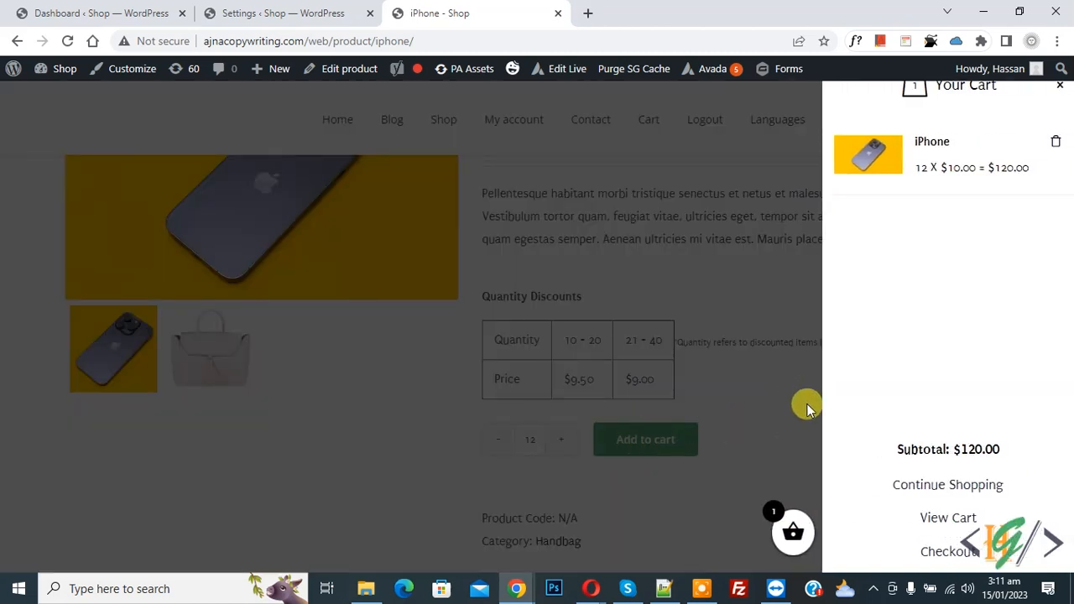
left_click(949, 521)
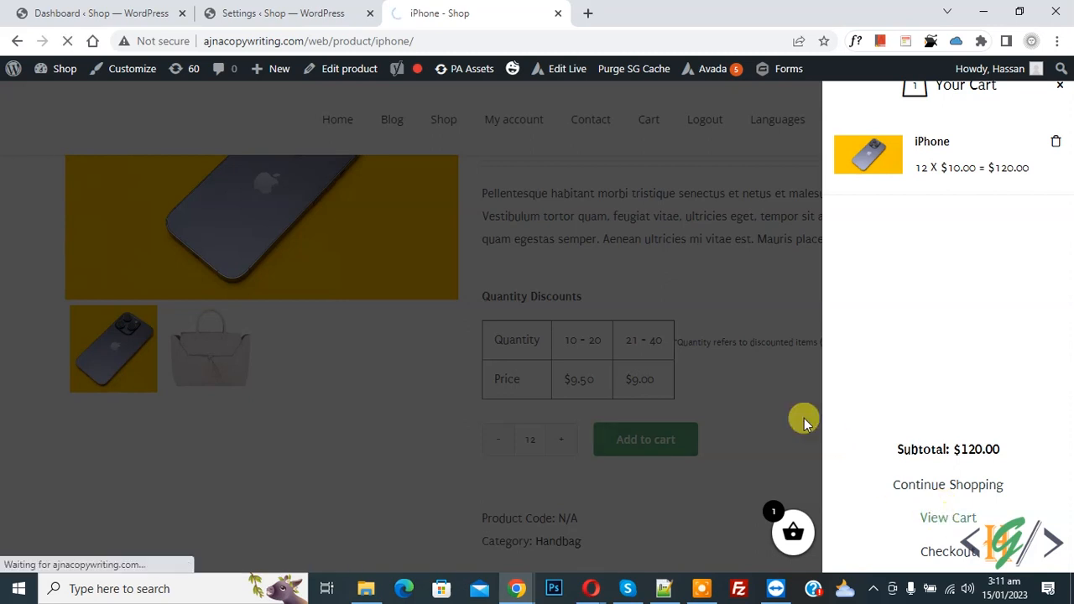
Step: Check the iPhone's subtotal and the discount applied in the cart totals
scroll(546, 260, "down", 2)
scroll(495, 267, "down", 3)
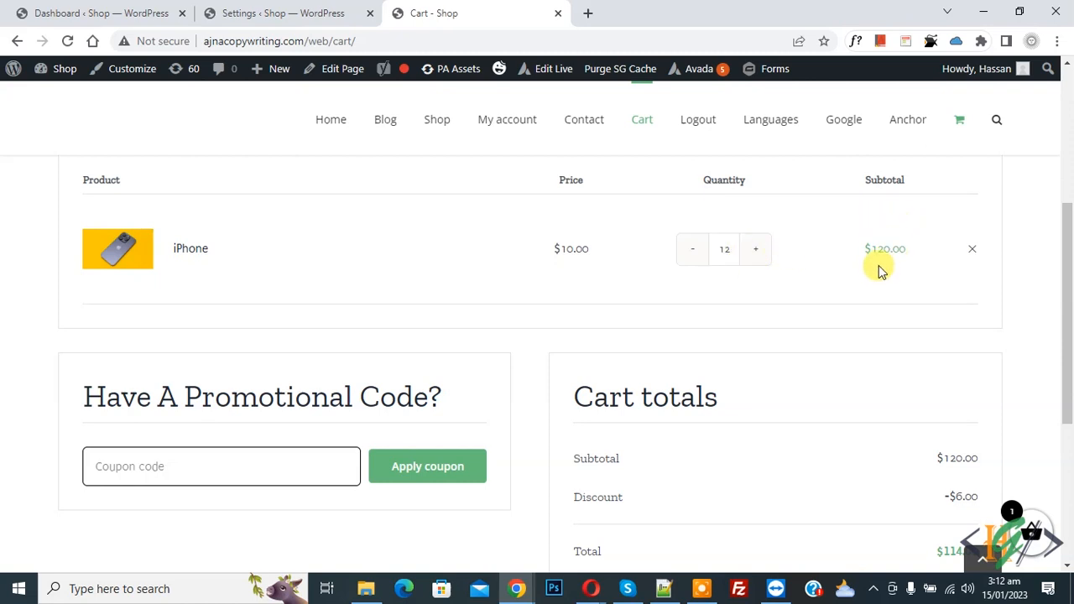
scroll(784, 247, "down", 2)
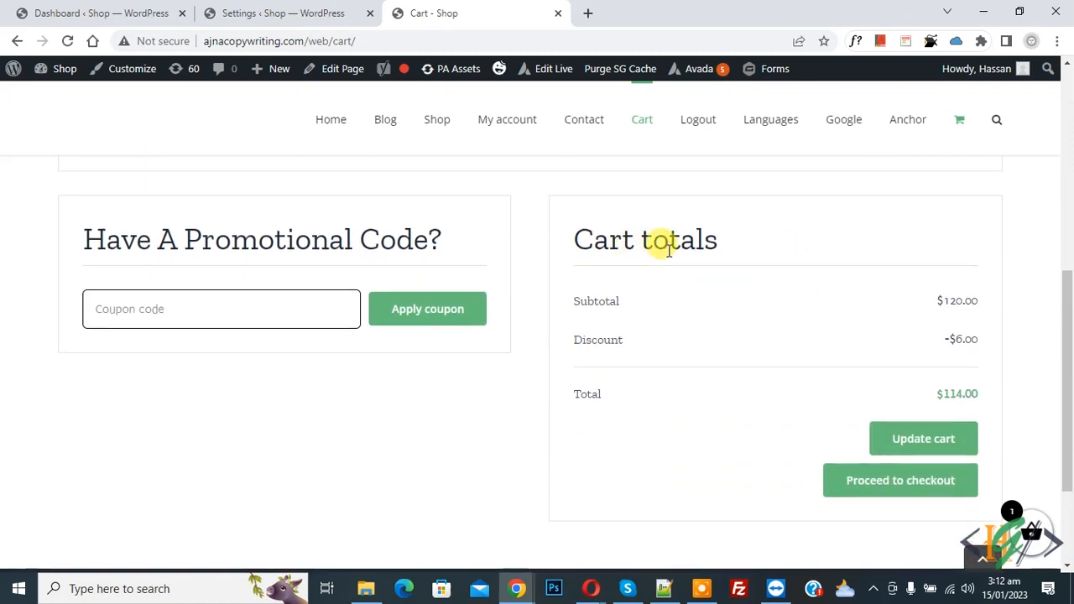
Step: Change the iPhone's quantity in the cart to 21 and update the cart
left_click_drag(944, 300, 998, 301)
left_click(932, 325)
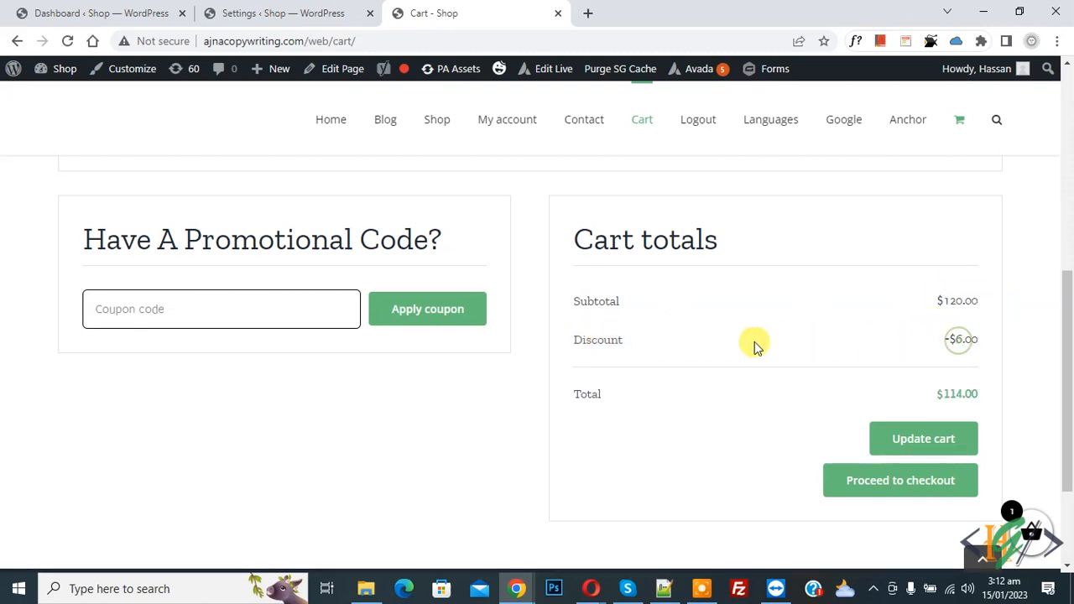
scroll(760, 342, "up", 5)
scroll(746, 346, "down", 2)
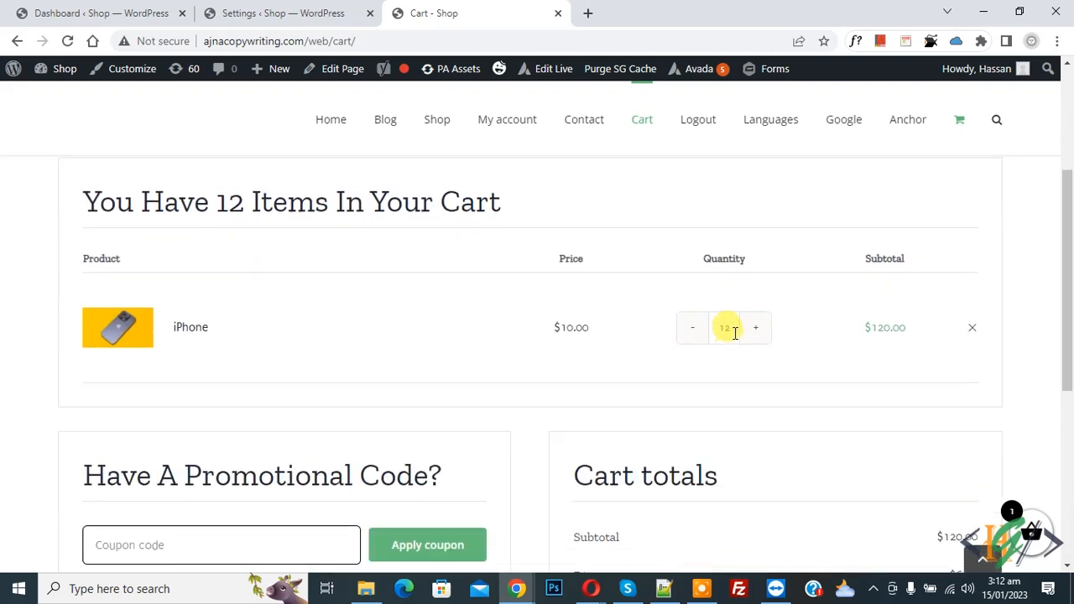
double_click(727, 328)
type("21")
scroll(845, 339, "down", 5)
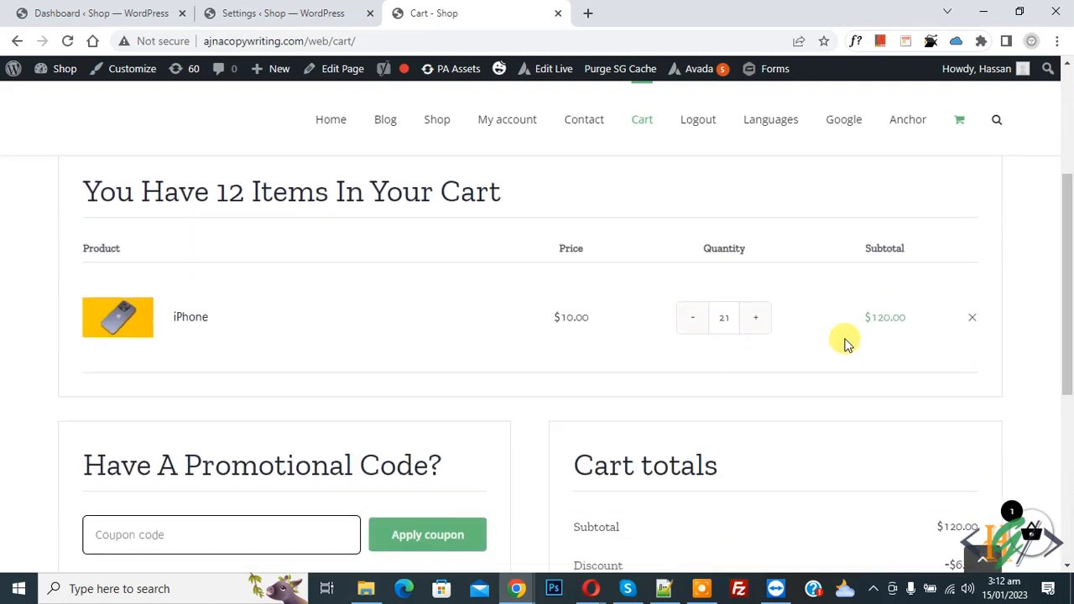
left_click(902, 289)
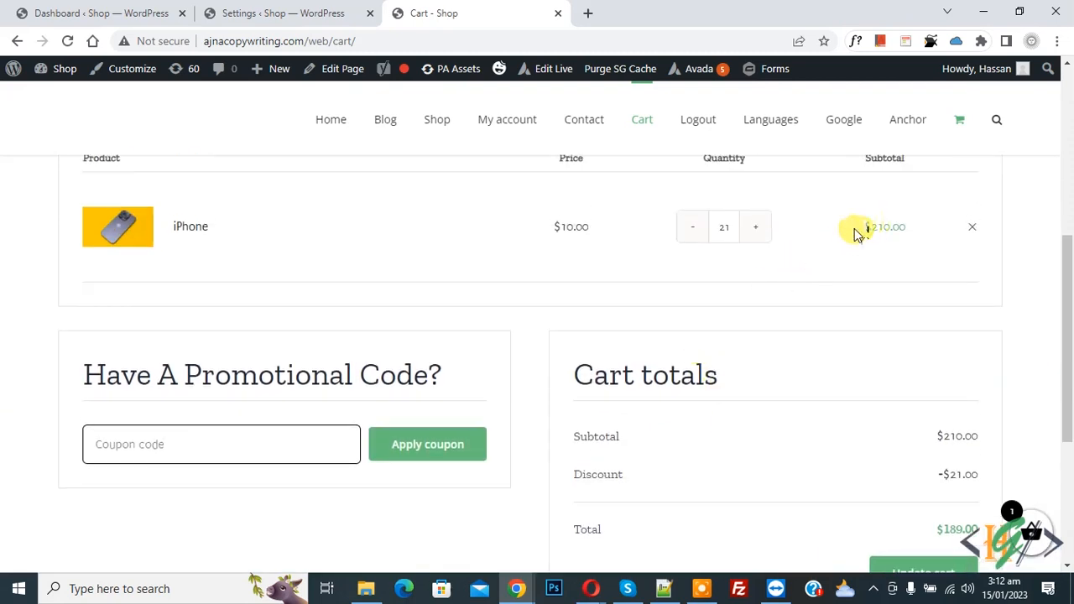
Step: Review the cart totals for the updated iPhone quantity, comparing the subtotal, the discount and the total
scroll(851, 232, "down", 2)
left_click_drag(565, 225, 683, 225)
left_click(683, 226)
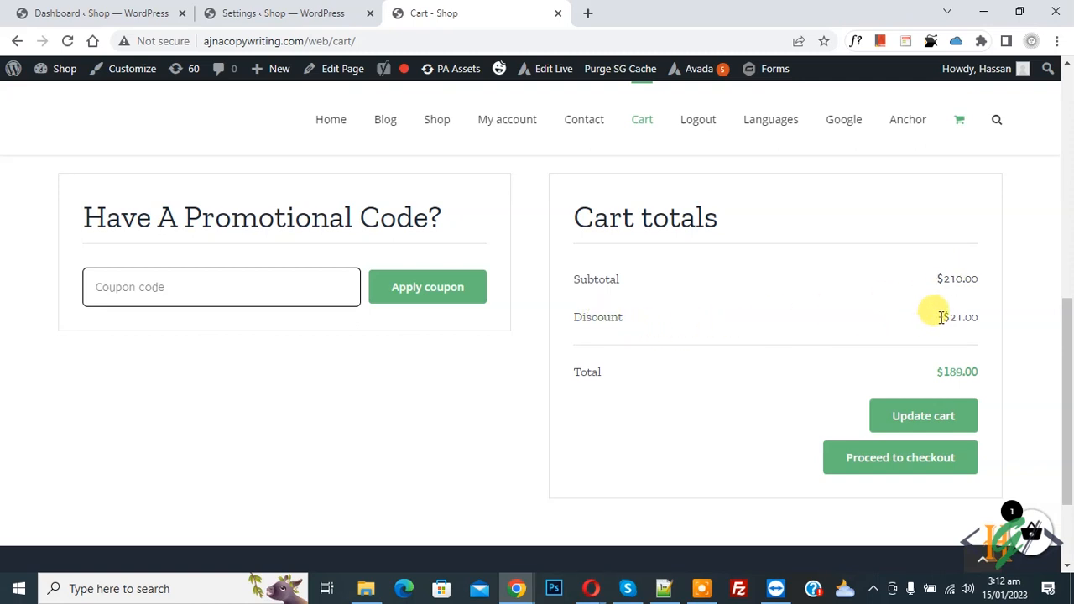
scroll(525, 350, "up", 3)
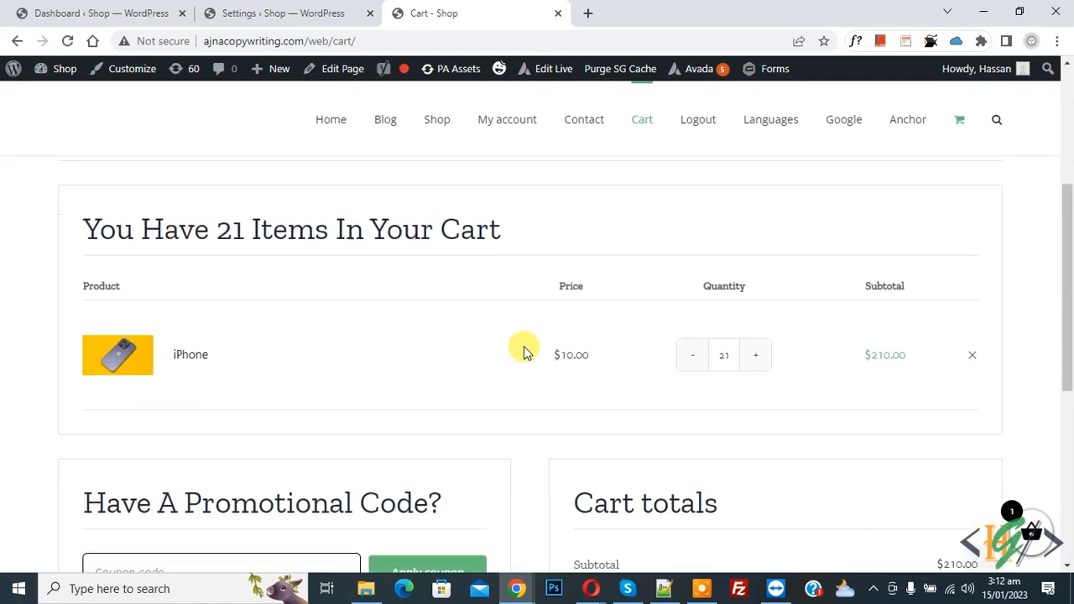
scroll(526, 350, "down", 3)
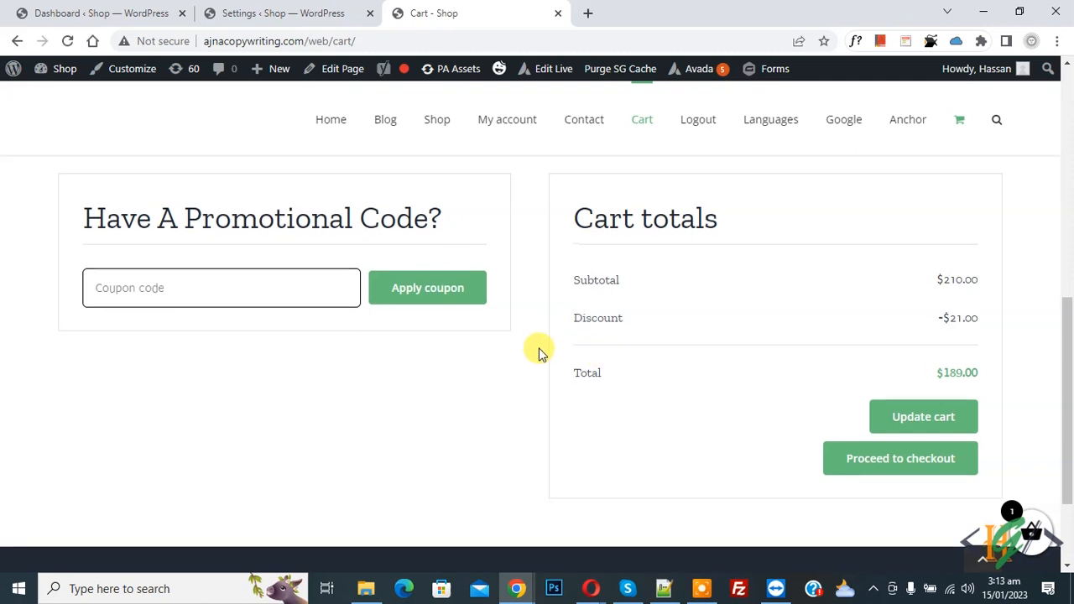
scroll(539, 352, "up", 3)
Step: Open the iPhone's product page from the cart and examine the quantity ranges and prices in its Quantity Discounts table
left_click(192, 309)
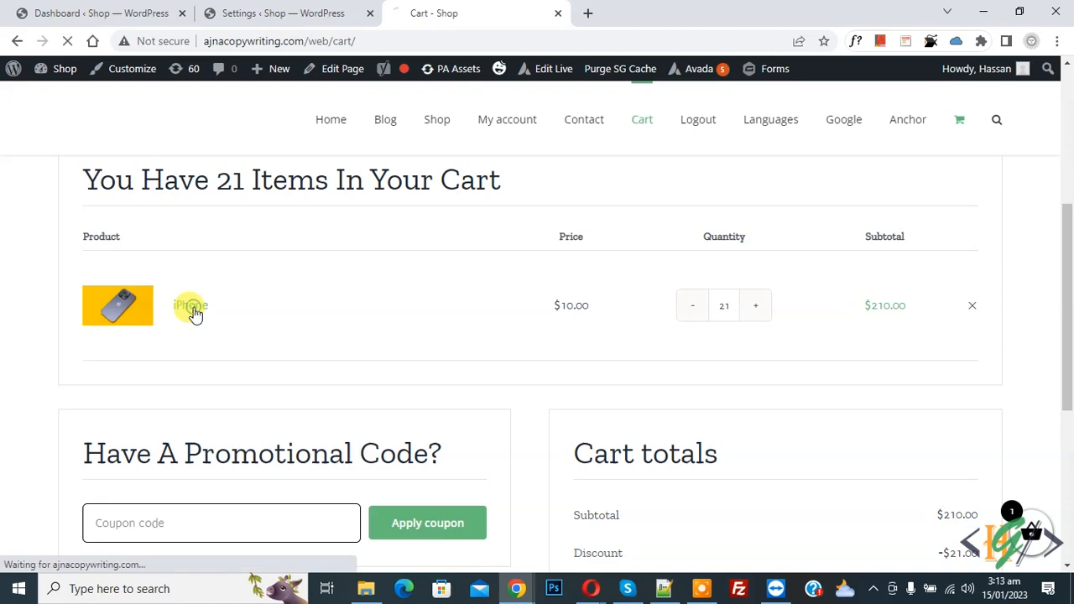
scroll(571, 228, "down", 2)
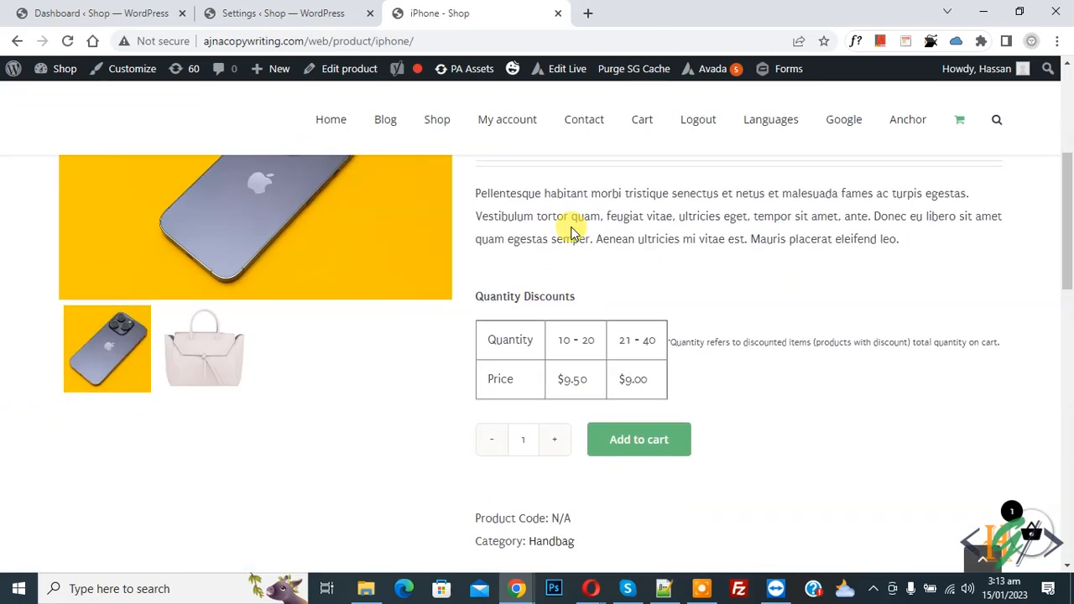
left_click_drag(502, 340, 571, 342)
left_click(576, 339)
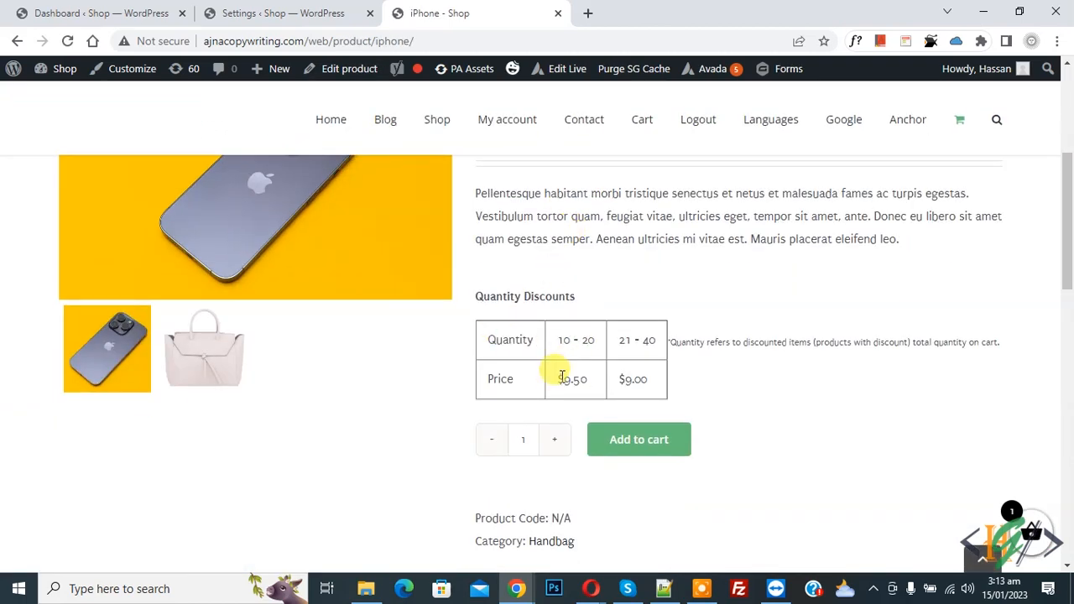
triple_click(563, 344)
left_click(579, 342)
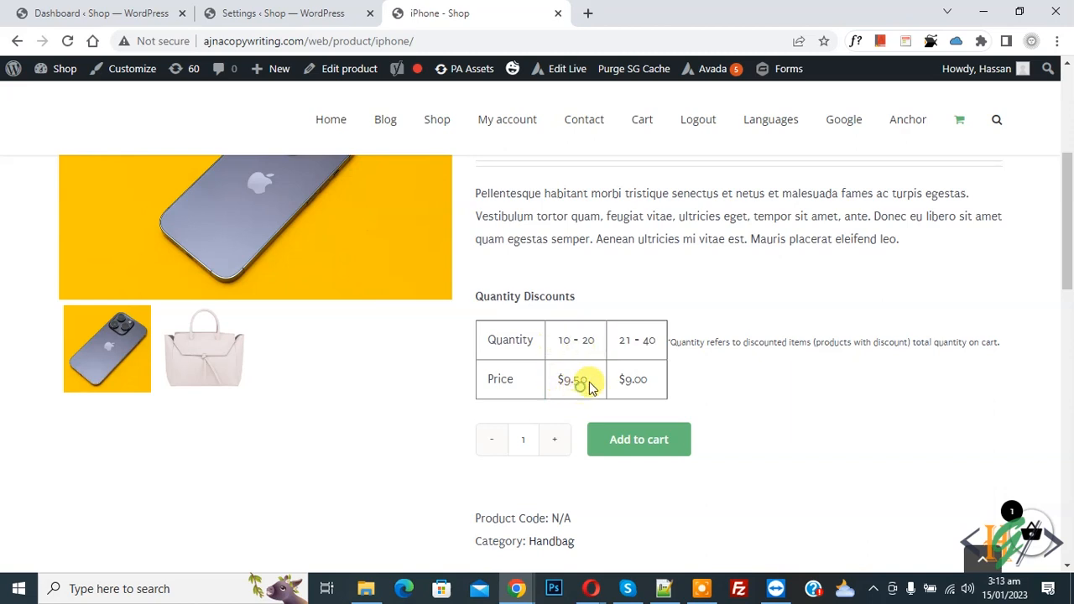
triple_click(620, 342)
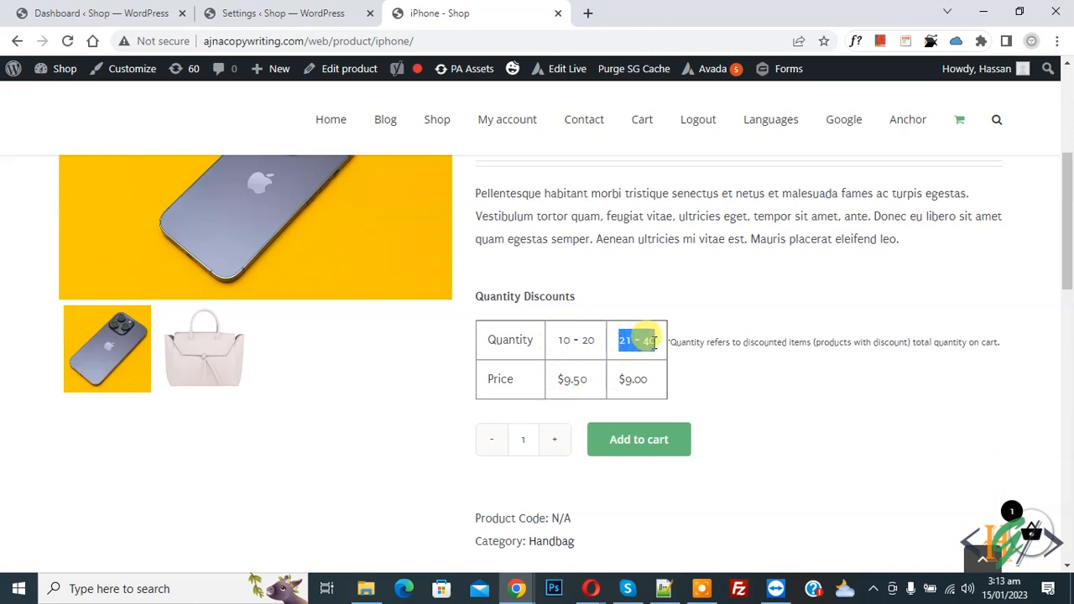
left_click(631, 395)
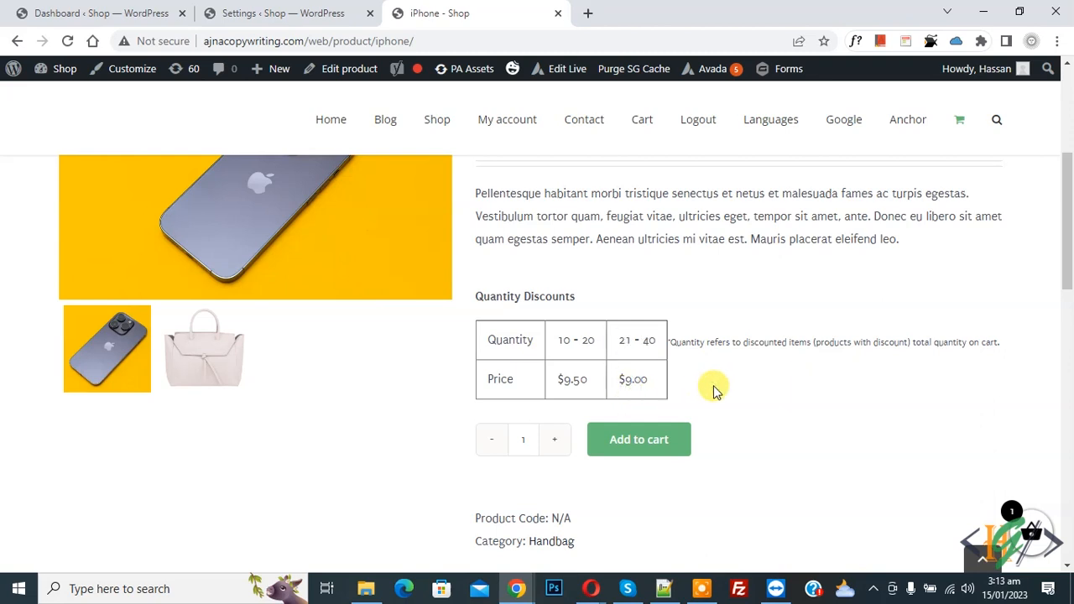